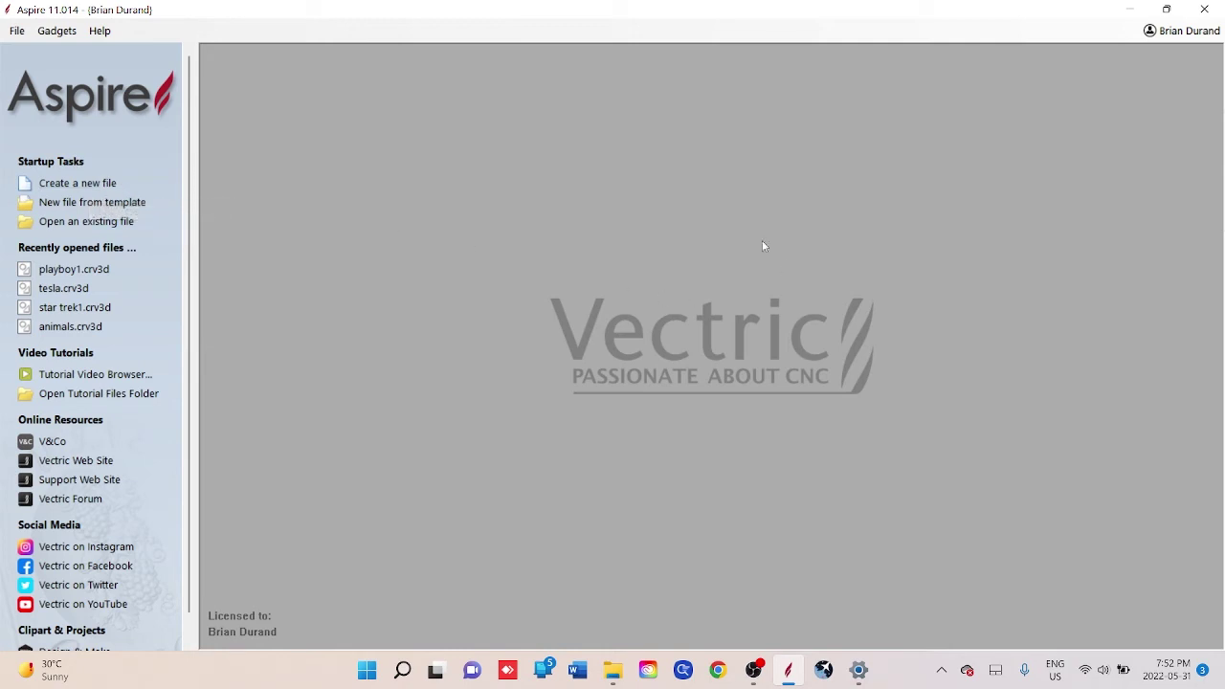
Create a new blank job 4.5 inches wide and 0.75 inch thick, then return to the Aspire window.
left_click(77, 183)
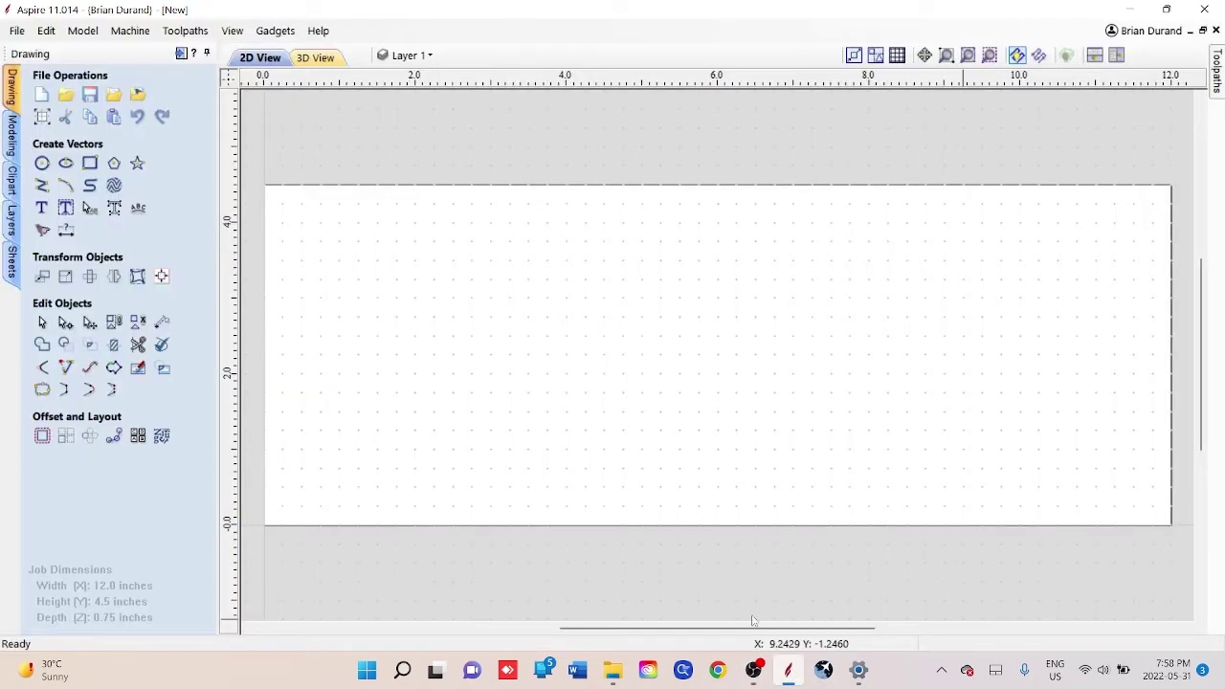
left_click(787, 670)
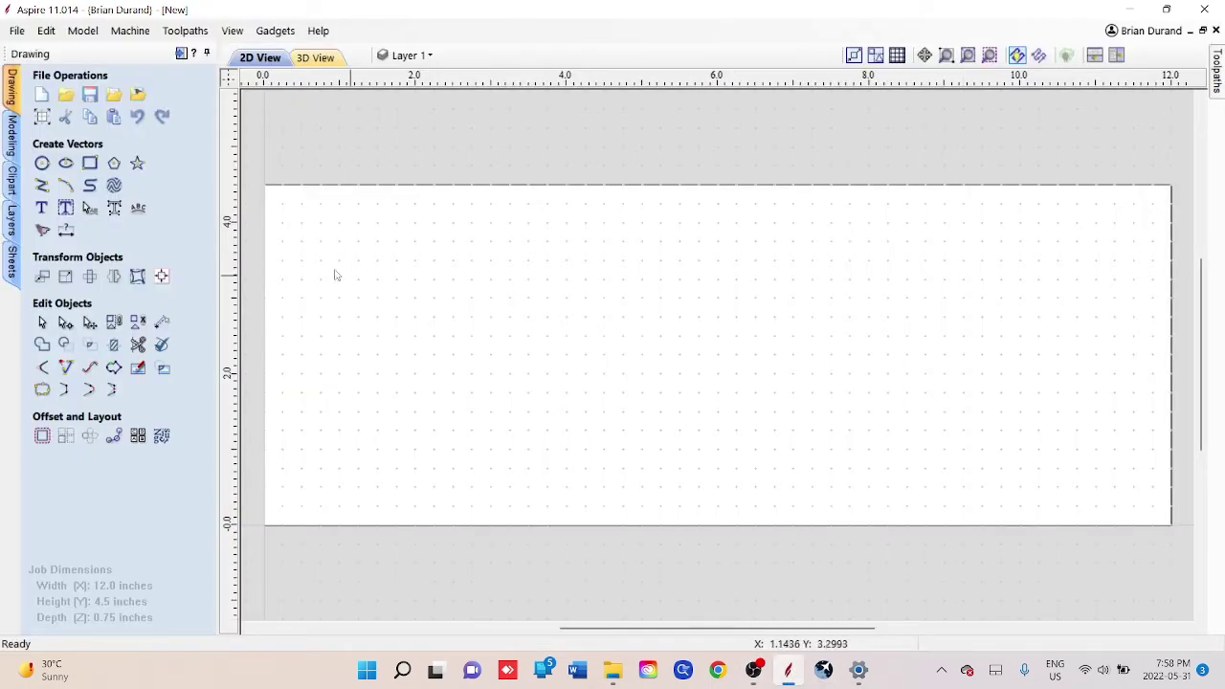
Draw a 0.51 × 0.51 inch square near the sheet's top-left corner.
left_click(91, 164)
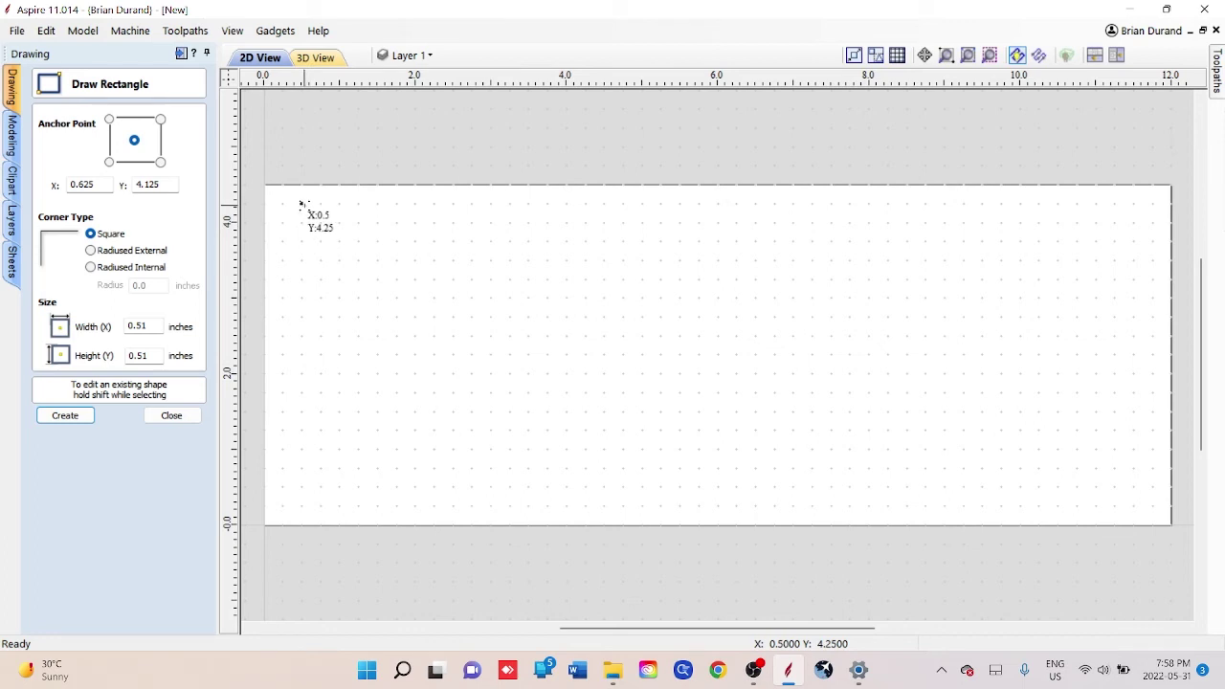
left_click_drag(300, 201, 320, 221)
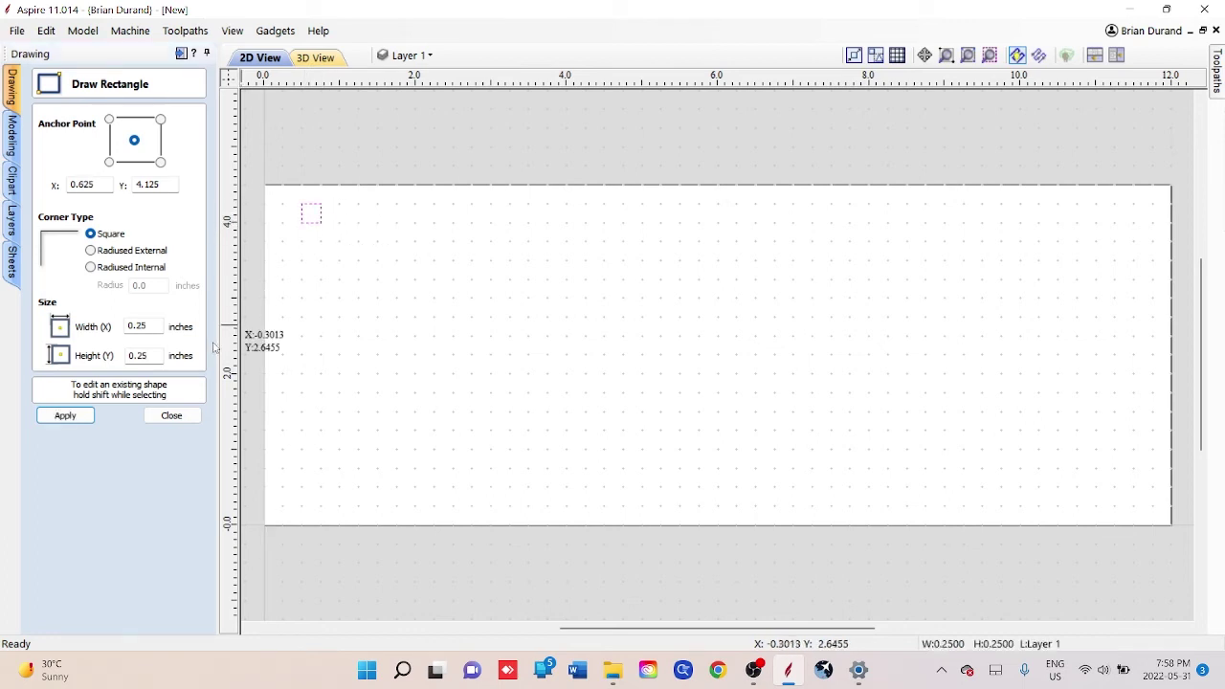
left_click_drag(154, 325, 135, 327)
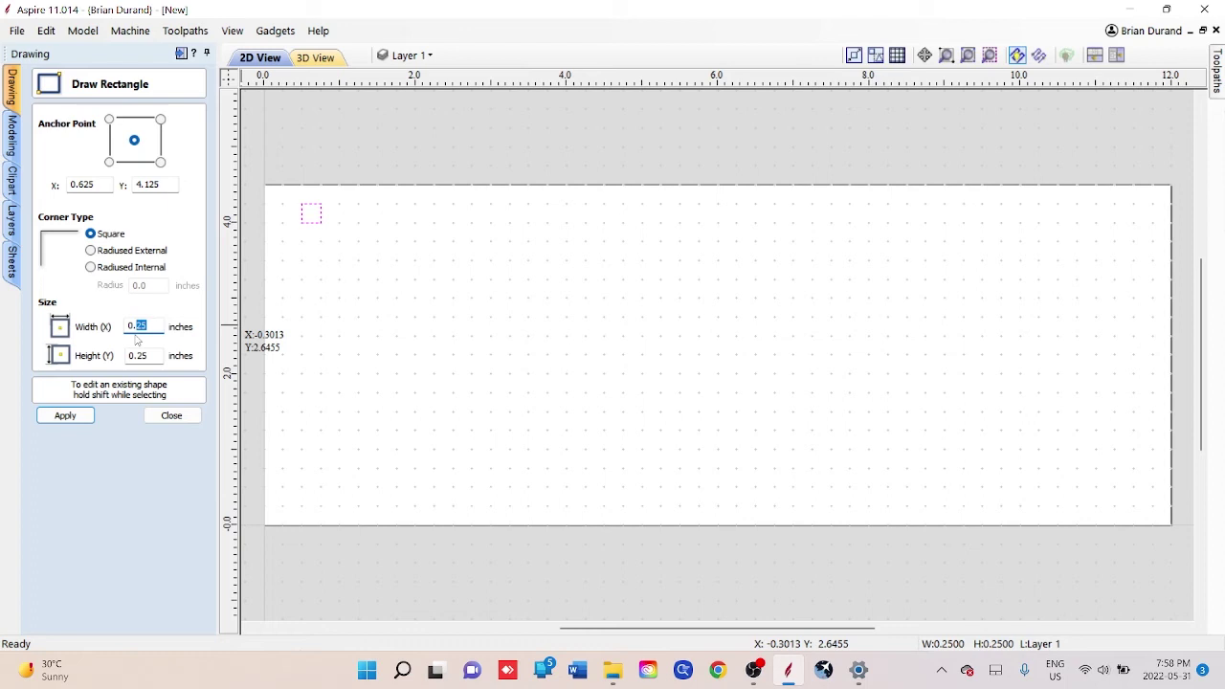
type("51")
left_click_drag(150, 355, 140, 355)
type("51")
left_click(65, 416)
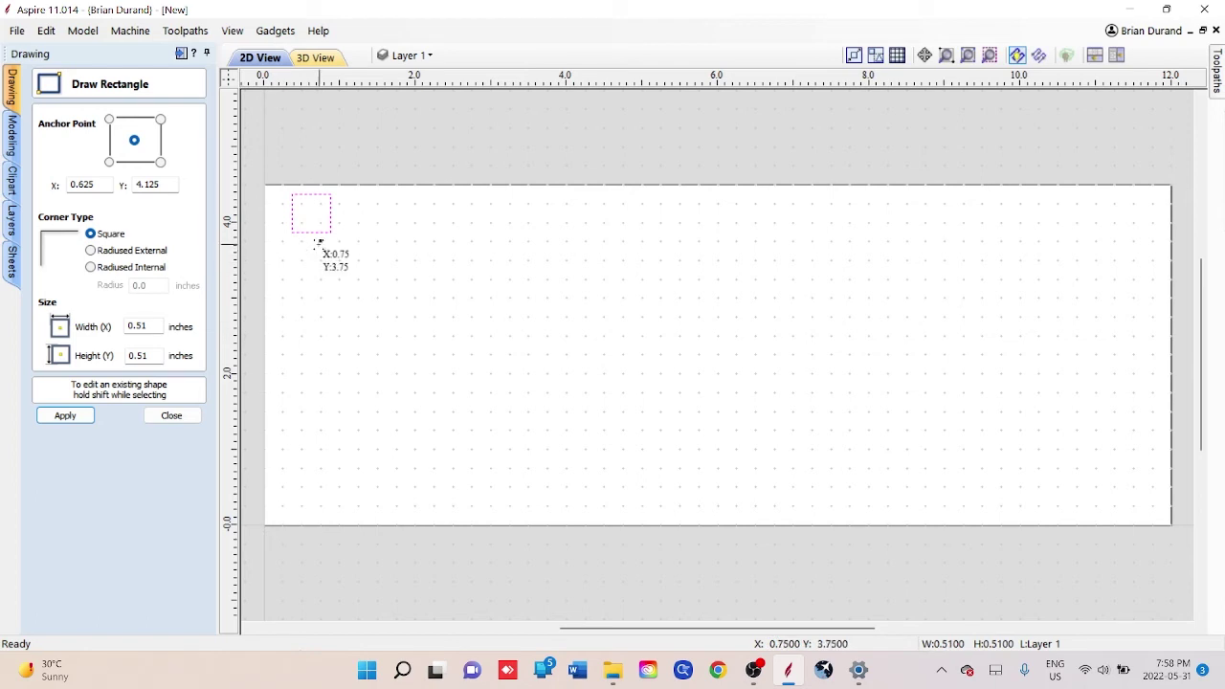
key("Tab")
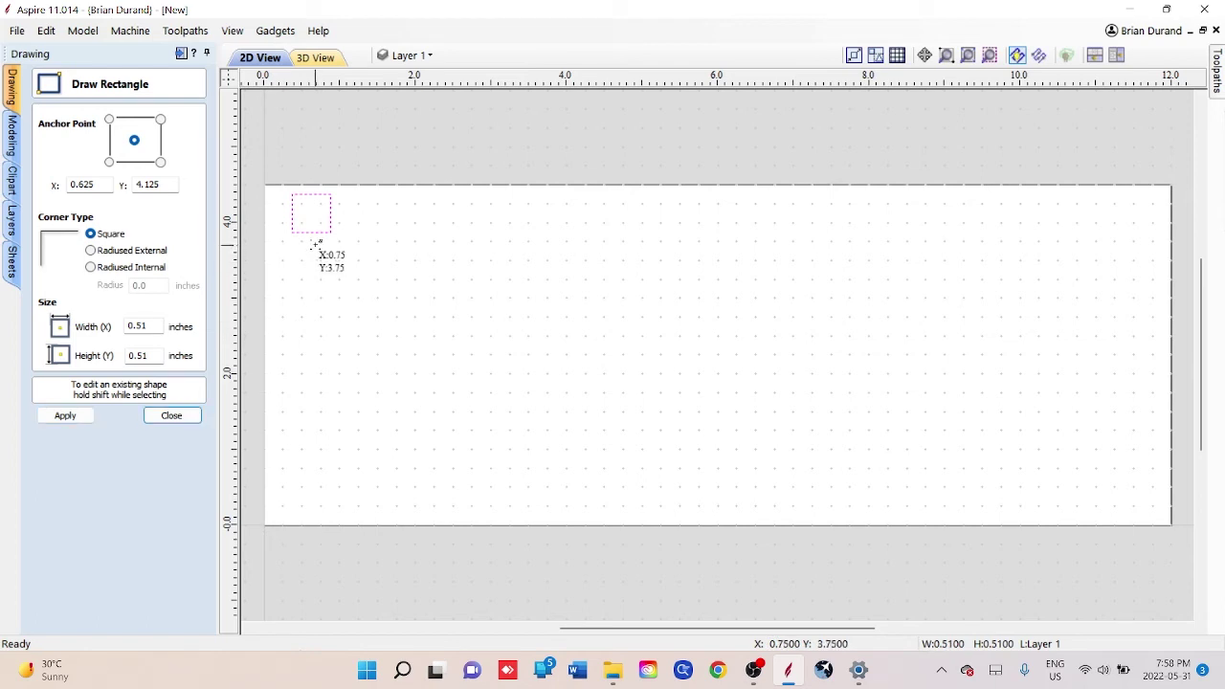
left_click(177, 414)
Nudge the square into position with the arrow keys.
key("Right")
key("Down")
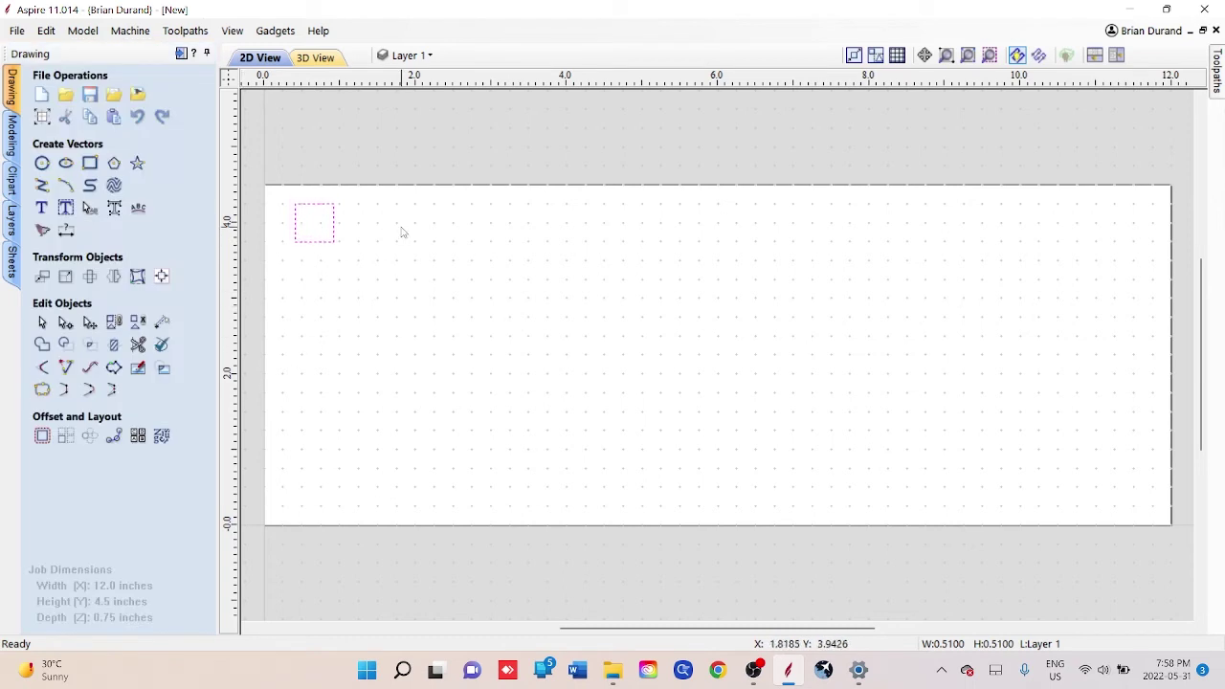
key("Right")
key("super+c")
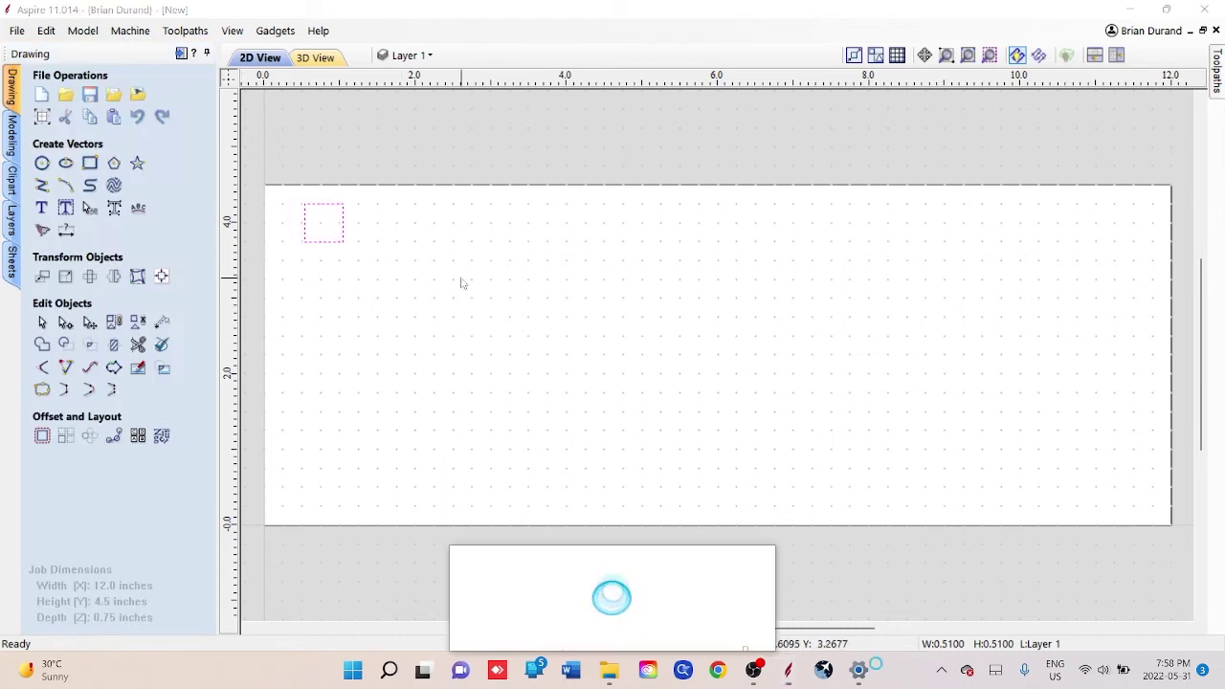
left_click(454, 264)
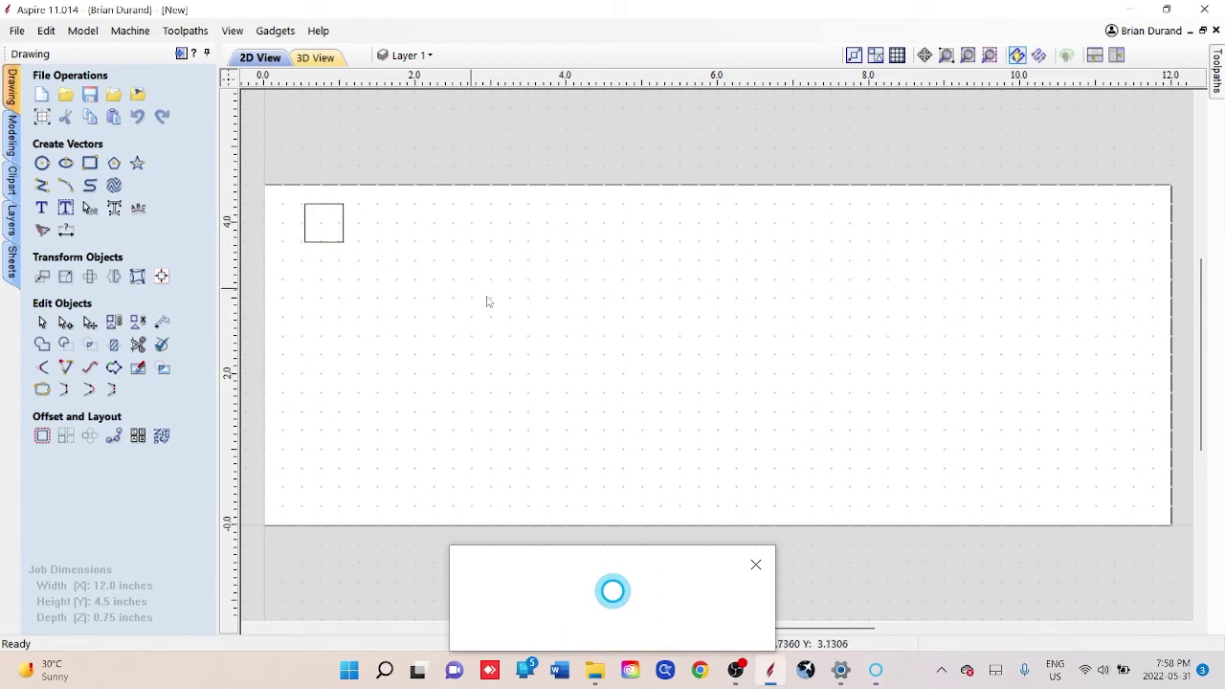
left_click(756, 568)
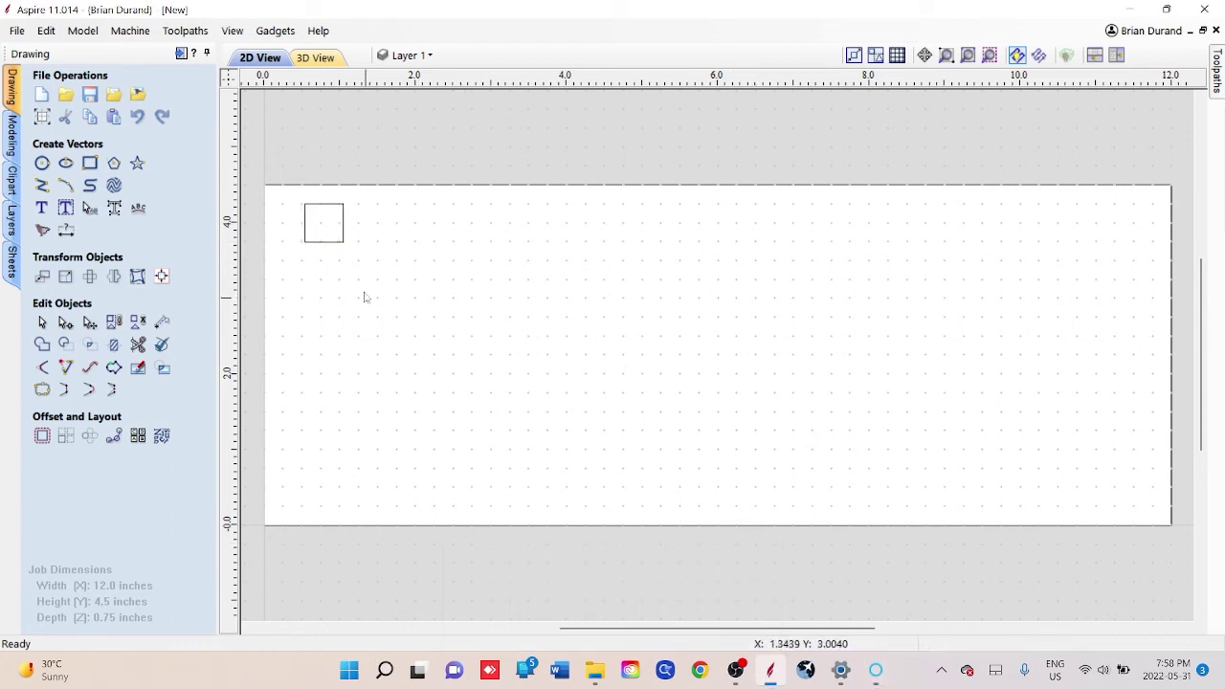
left_click(331, 245)
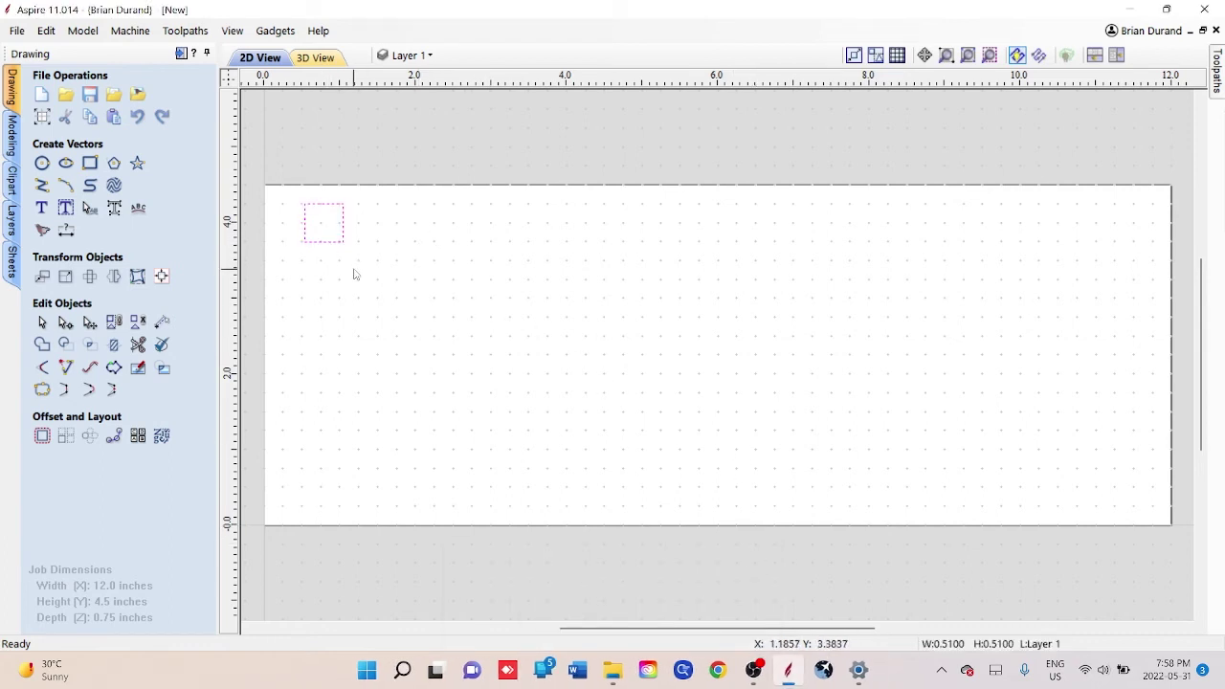
key("Left")
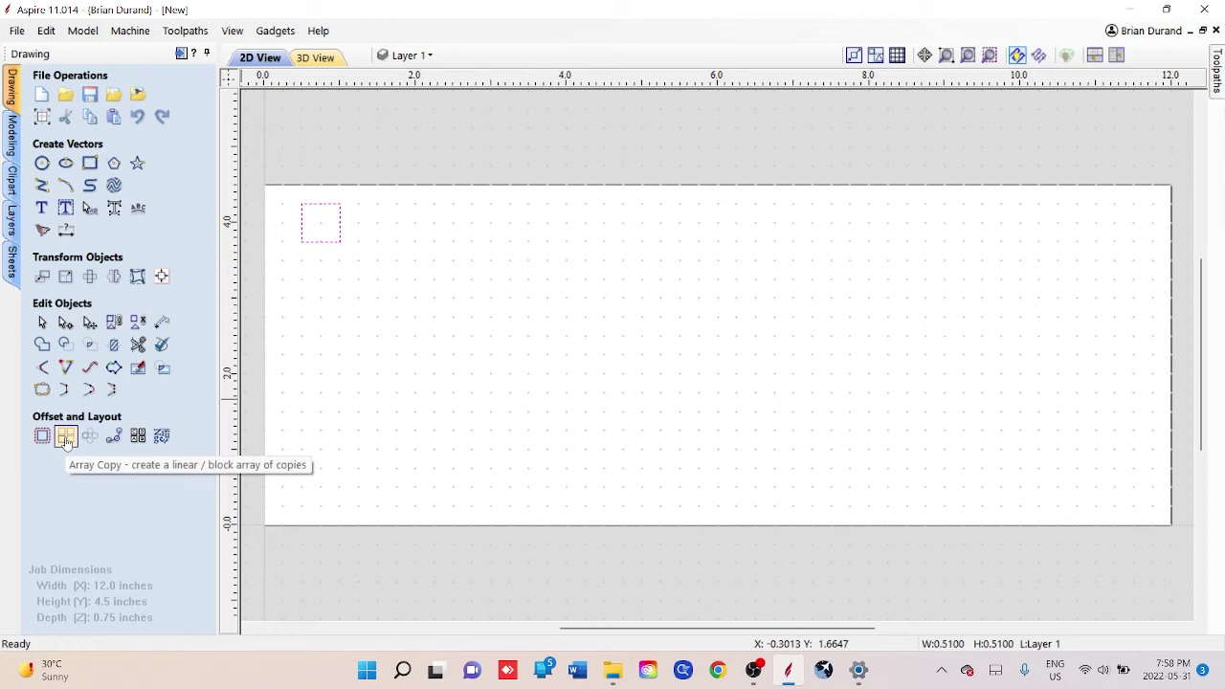
Array-copy the square into 5 rows by 7 columns with 0.3-inch X and Y gaps.
left_click(65, 436)
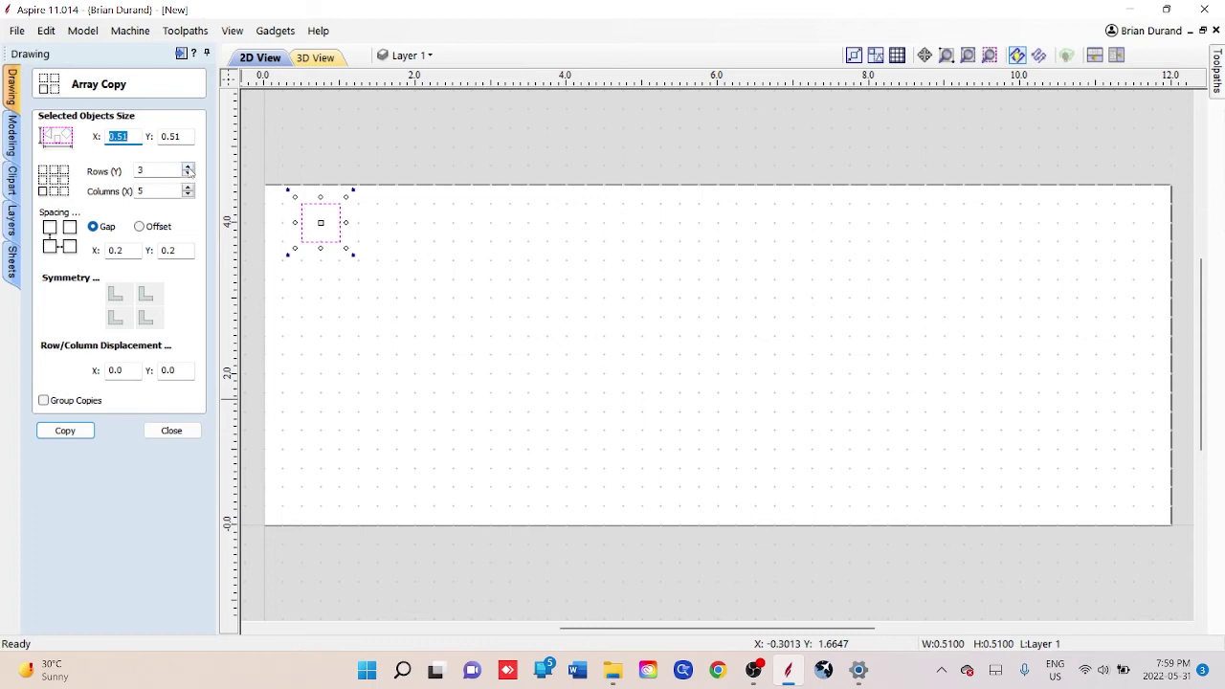
left_click(188, 168)
left_click(188, 169)
left_click(188, 189)
left_click(189, 189)
left_click(124, 250)
double_click(121, 250)
type("3")
left_click(181, 251)
double_click(174, 250)
type("3")
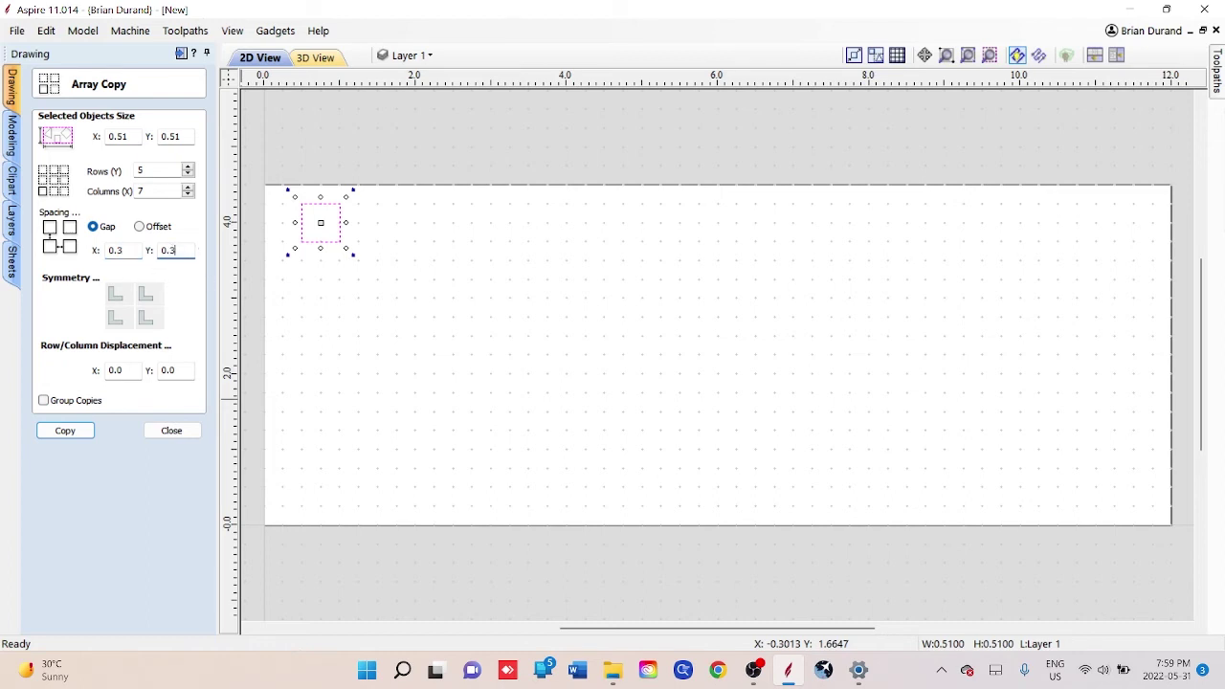
left_click(65, 431)
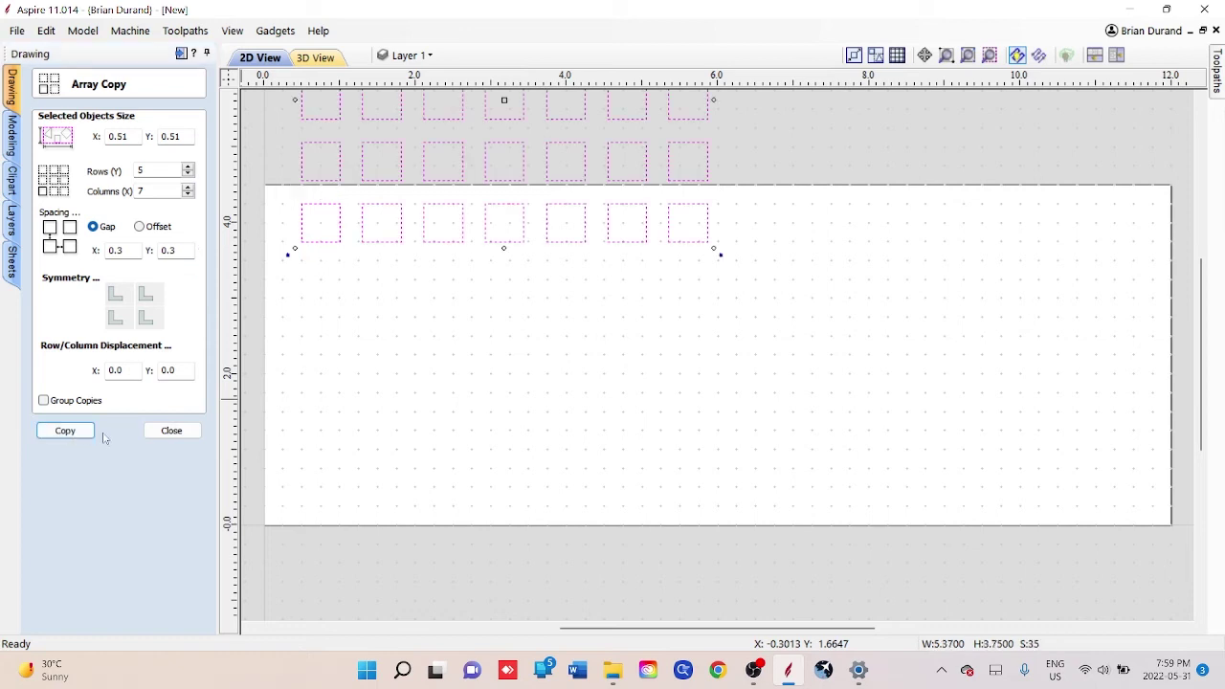
left_click(169, 430)
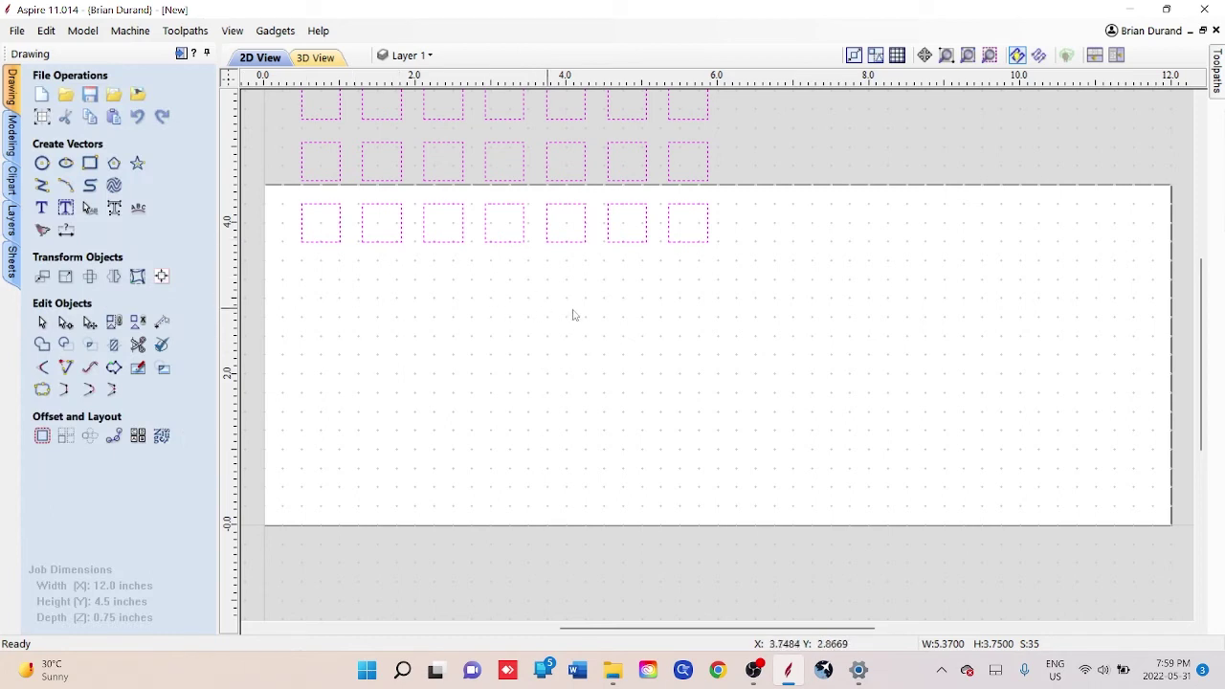
Centre the square grid vertically on the material, then delete the eight upper-right squares.
scroll(775, 280, "down", 2)
scroll(775, 280, "down", 2)
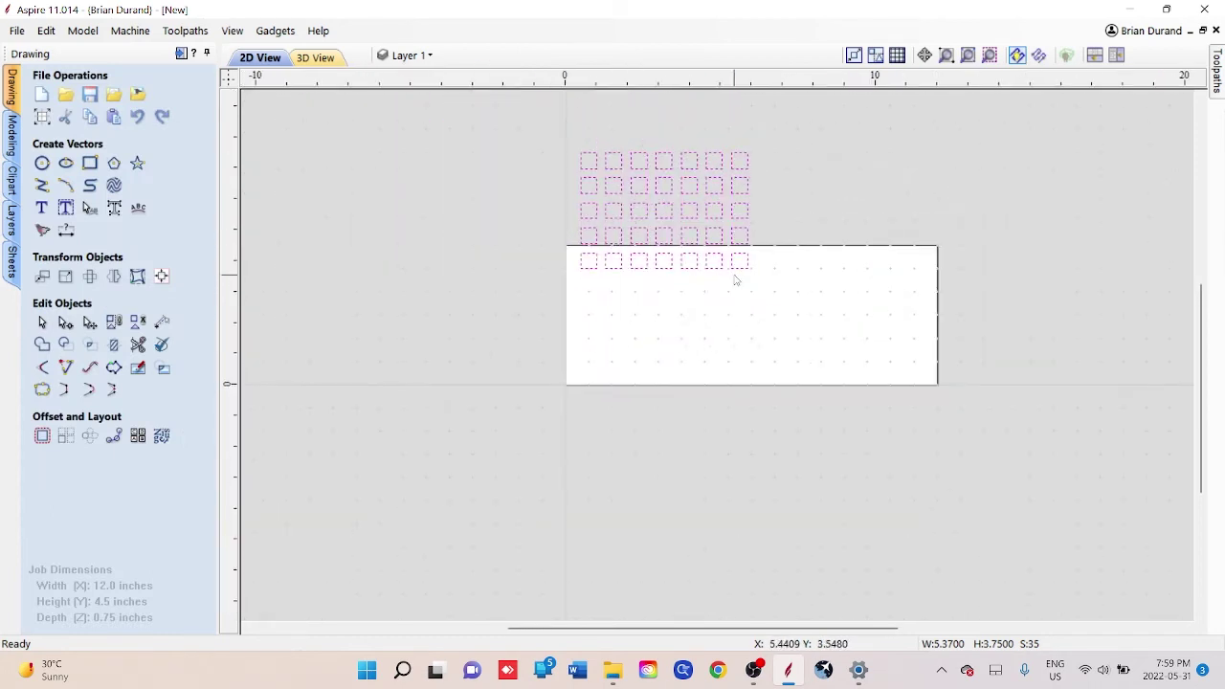
key("Down")
key("Down")
key("Down")
key("Down")
key("Down")
key("Down")
key("Down")
key("Down")
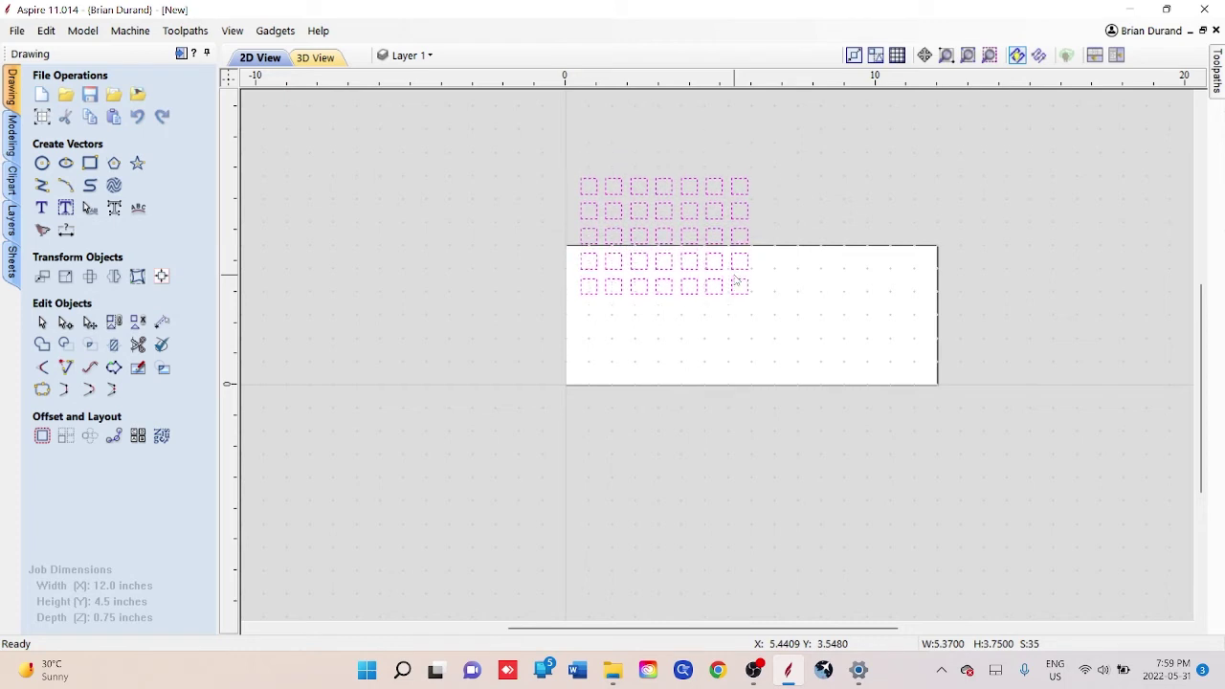
key("Down")
key("Down")
key("Down")
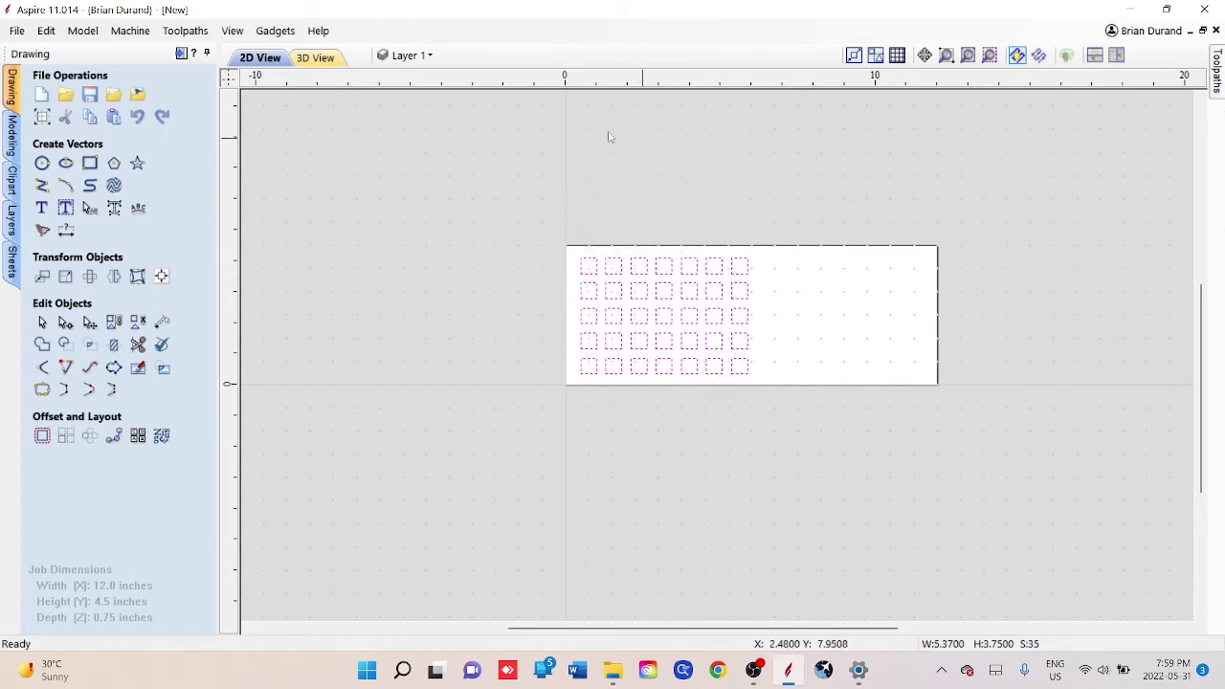
left_click(160, 277)
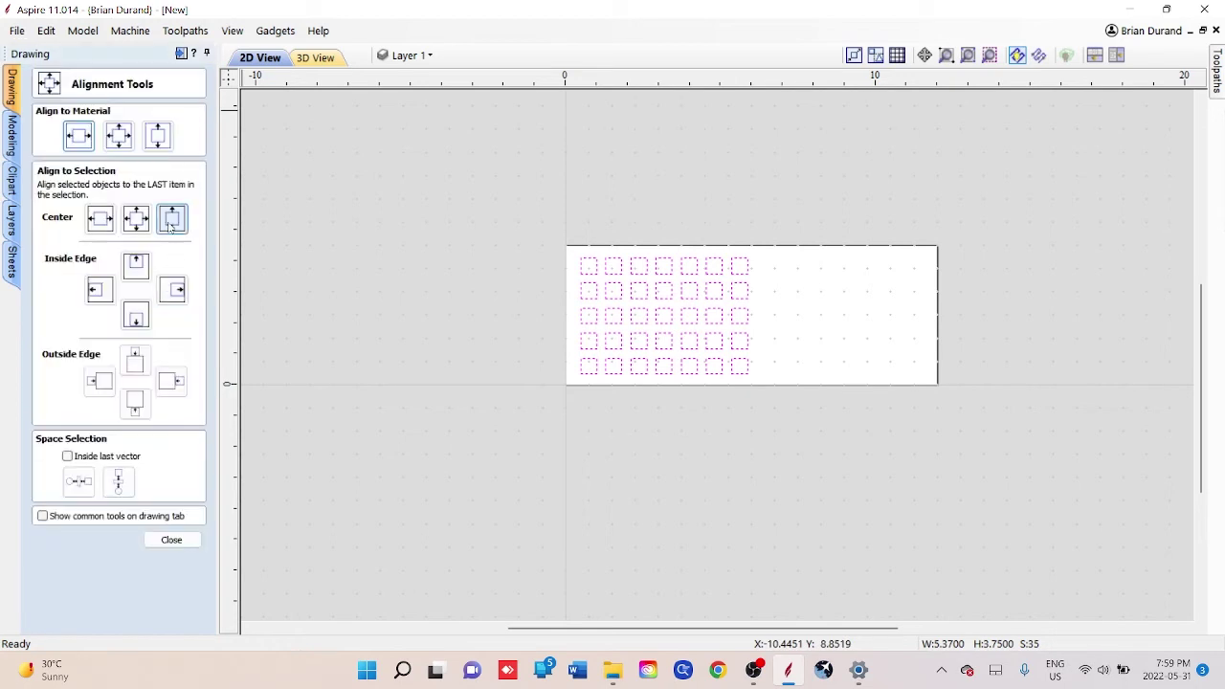
left_click(160, 141)
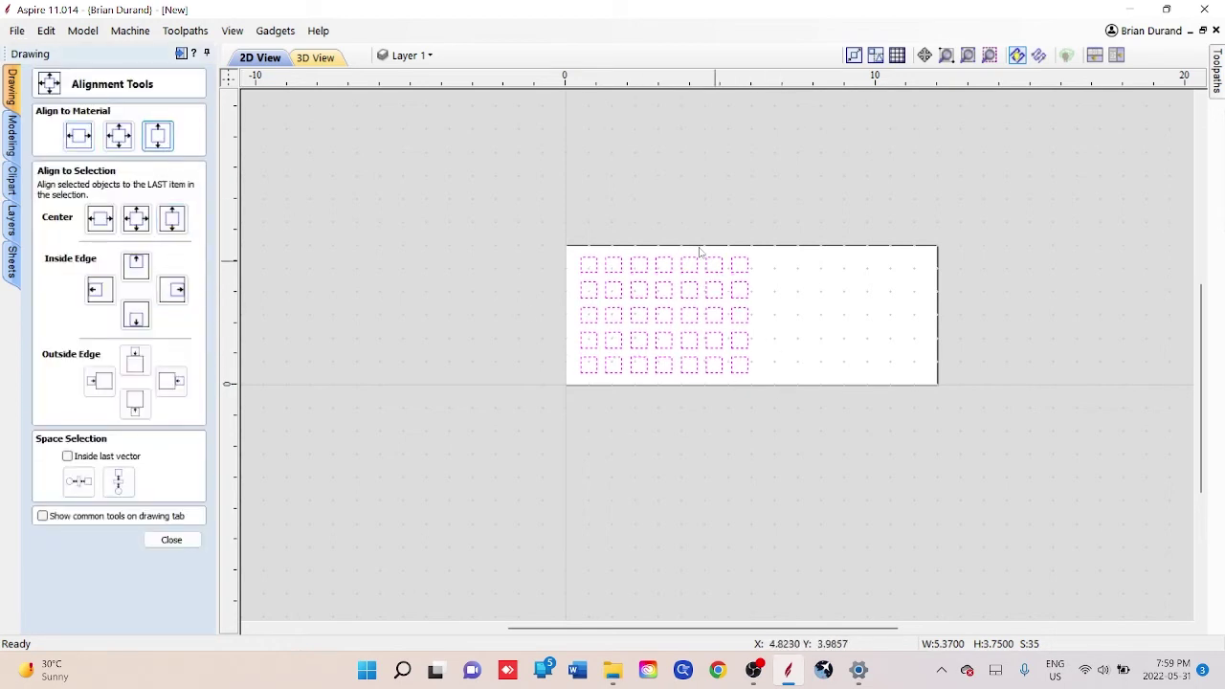
scroll(691, 297, "up", 2)
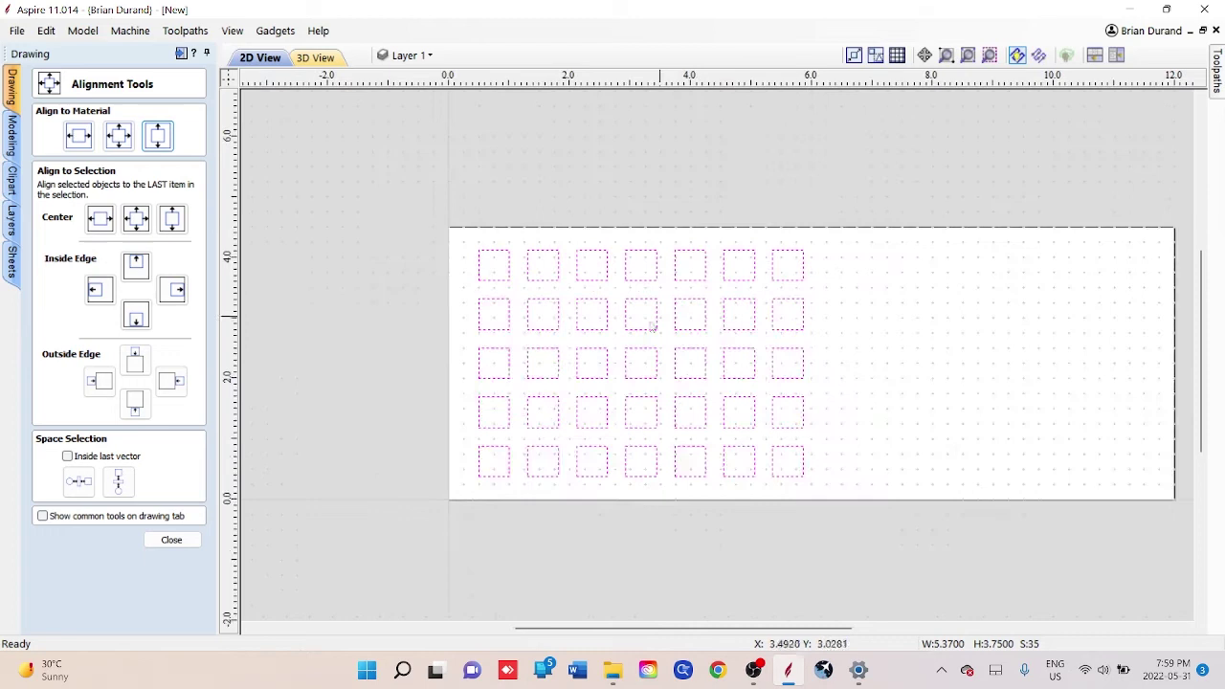
left_click(171, 541)
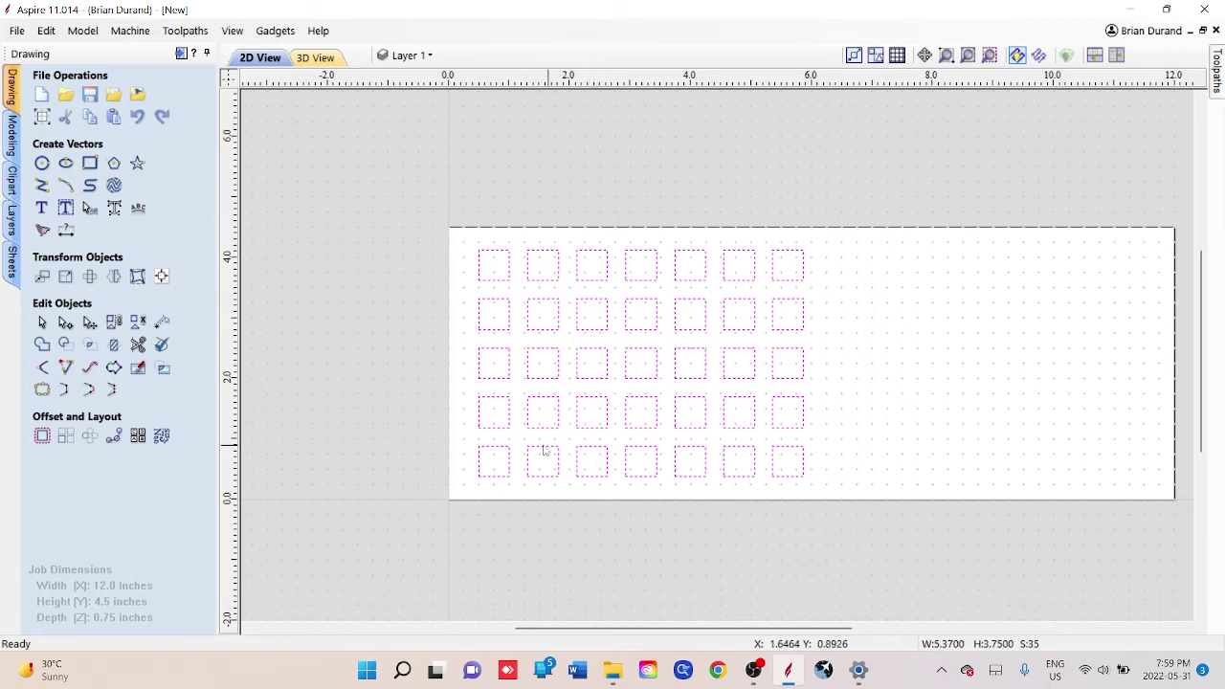
left_click_drag(618, 235, 809, 338)
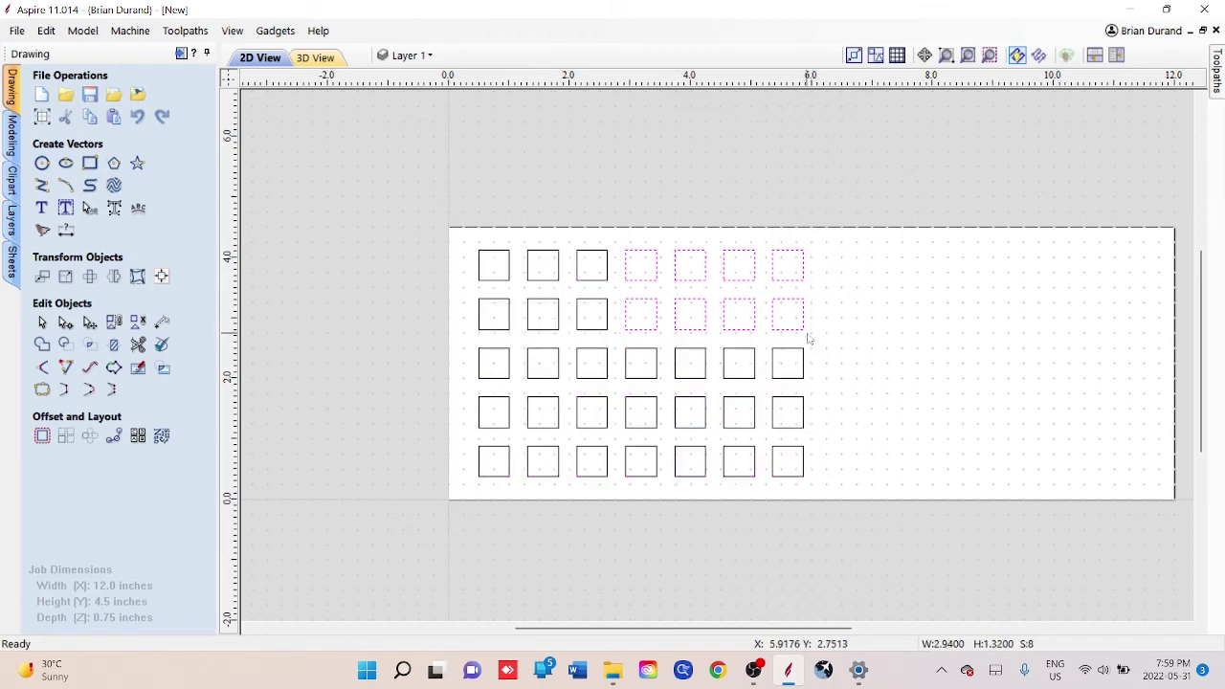
key("Delete")
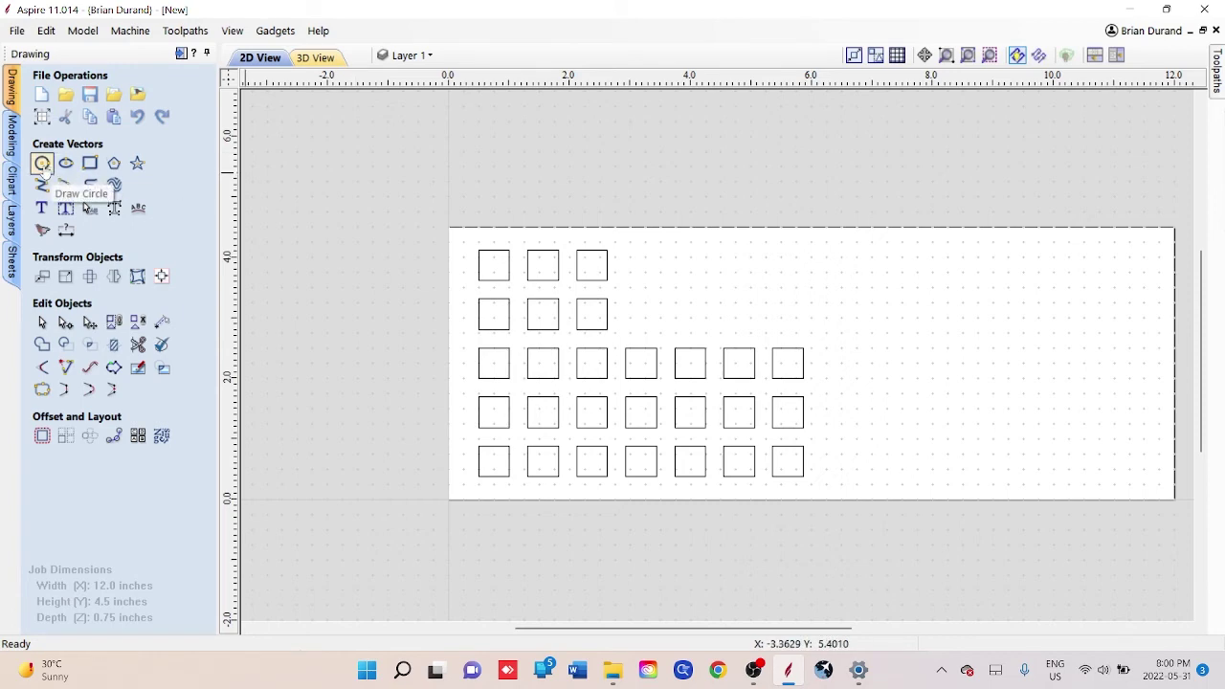
Draw a 0.26-inch diameter circle centred at X 3.0, Y 4.25.
left_click(42, 163)
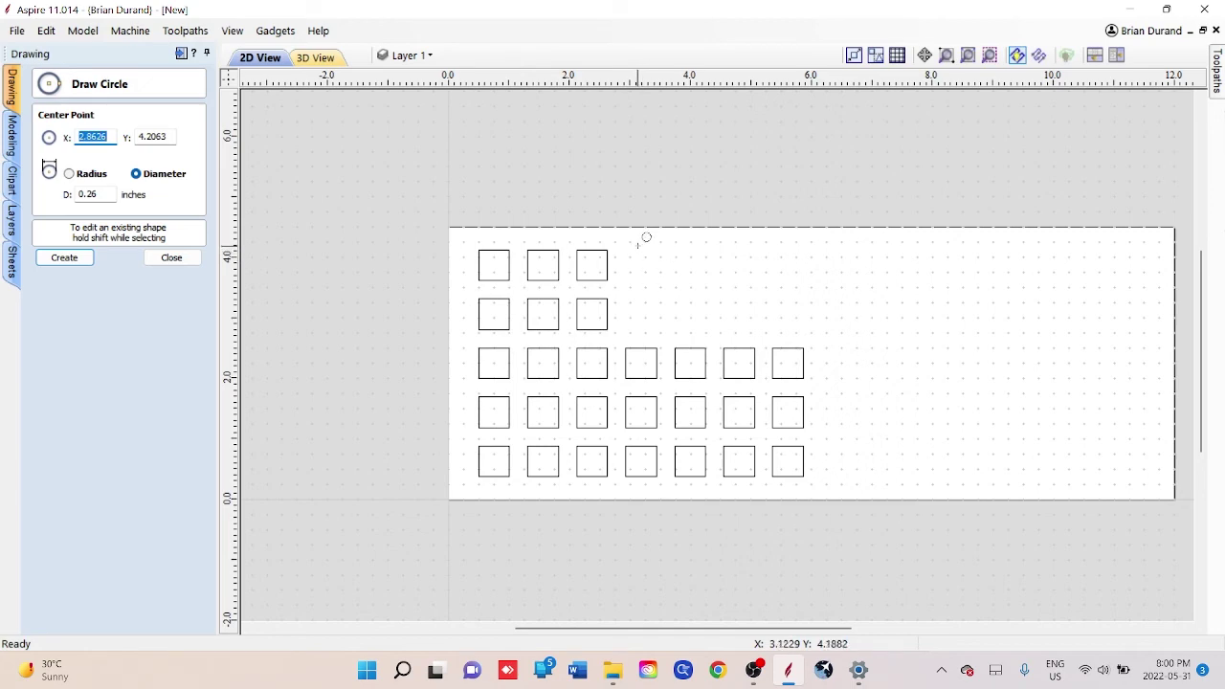
mouse_move(629, 242)
left_mouse_down()
mouse_move(646, 255)
mouse_move(643, 244)
left_mouse_up()
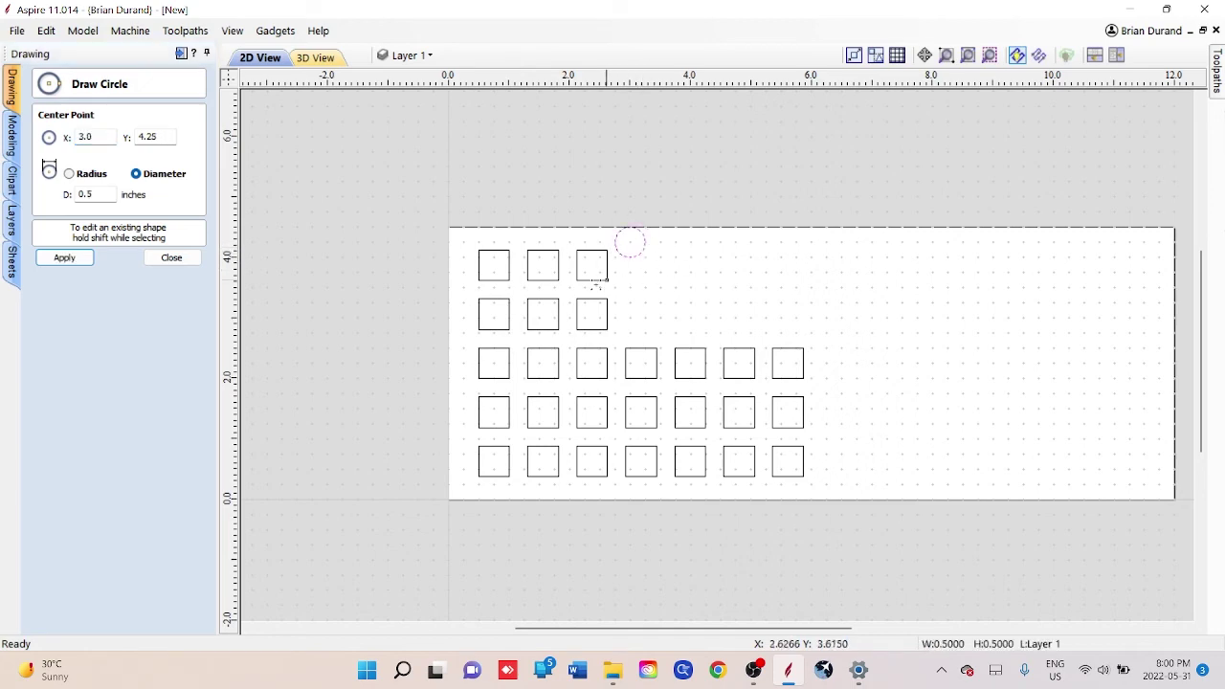
left_click(94, 194)
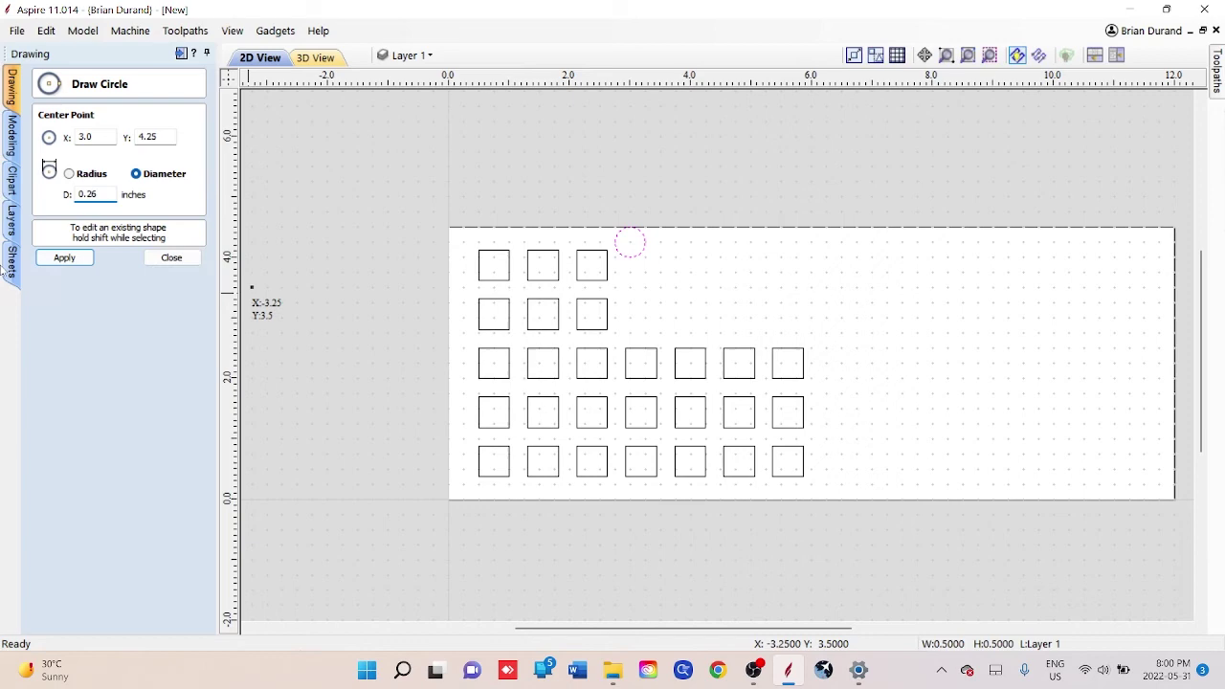
key("Return")
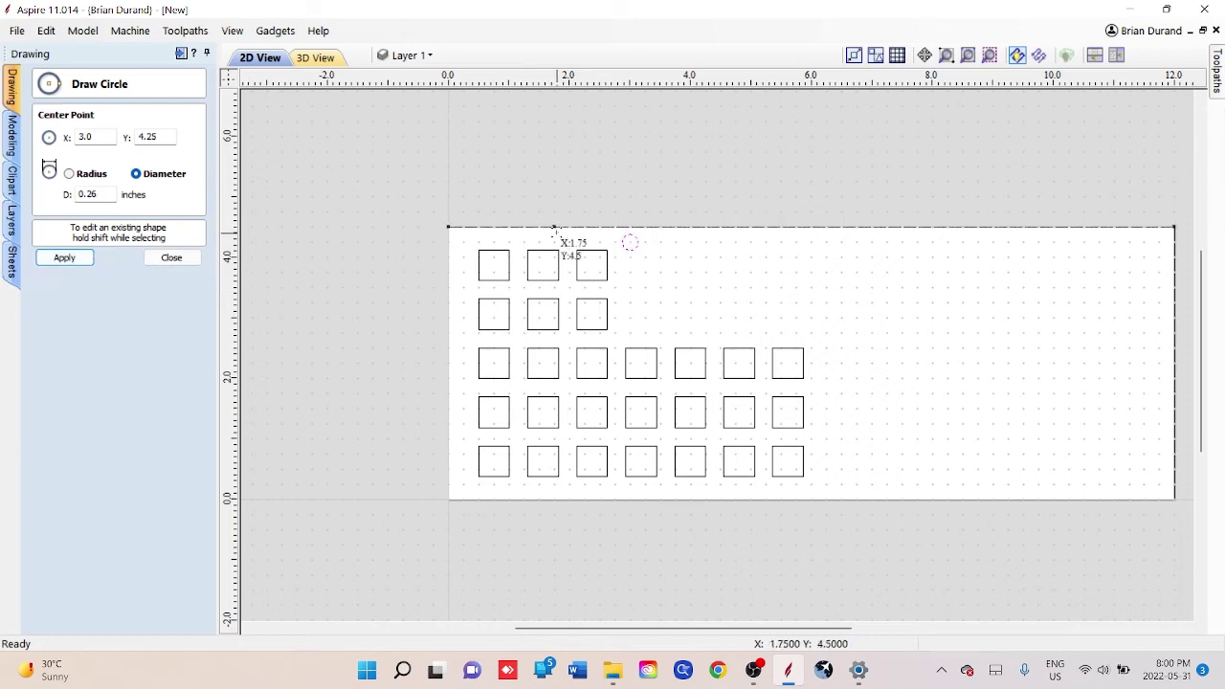
left_click(169, 256)
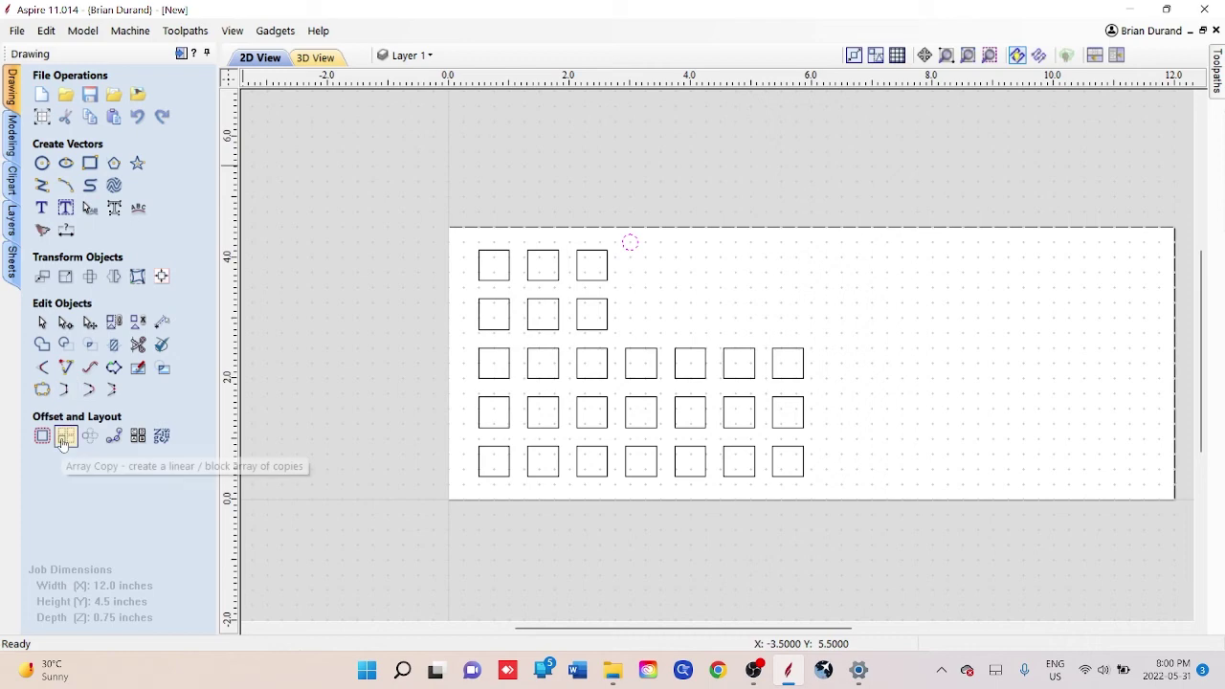
Array the circle into 3 rows by 5 columns with 0.3-inch gaps and nudge it into the empty corner.
left_click(63, 438)
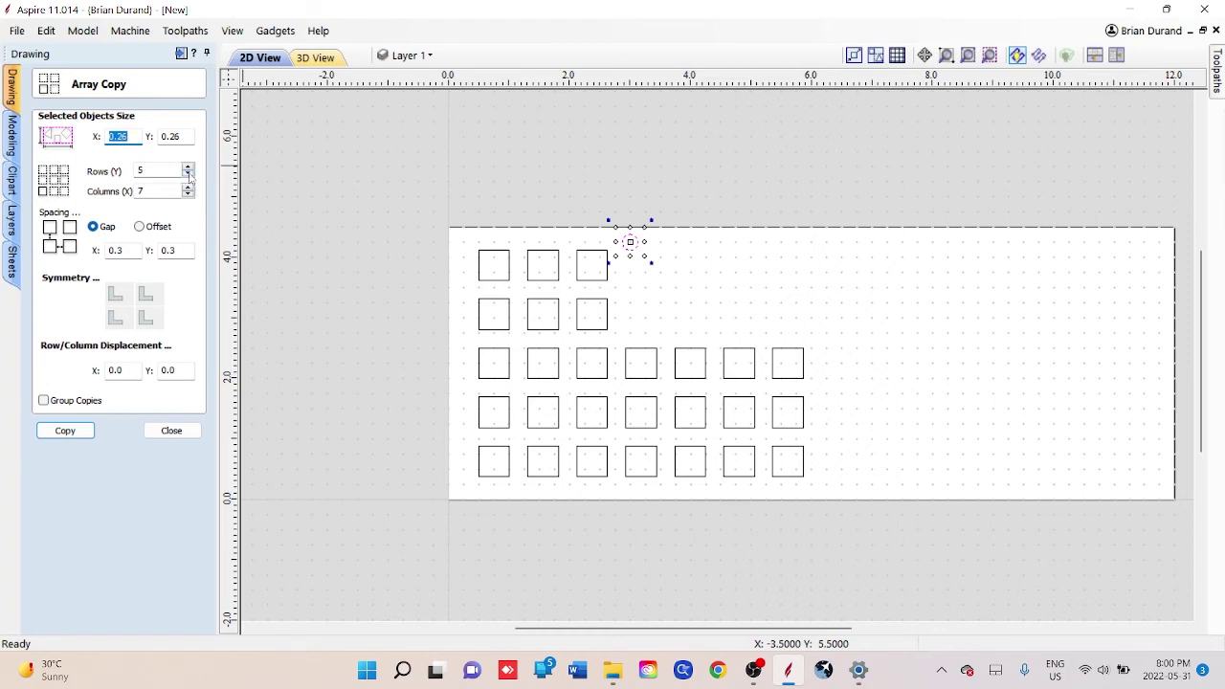
key("Tab")
key("Tab")
key("Tab")
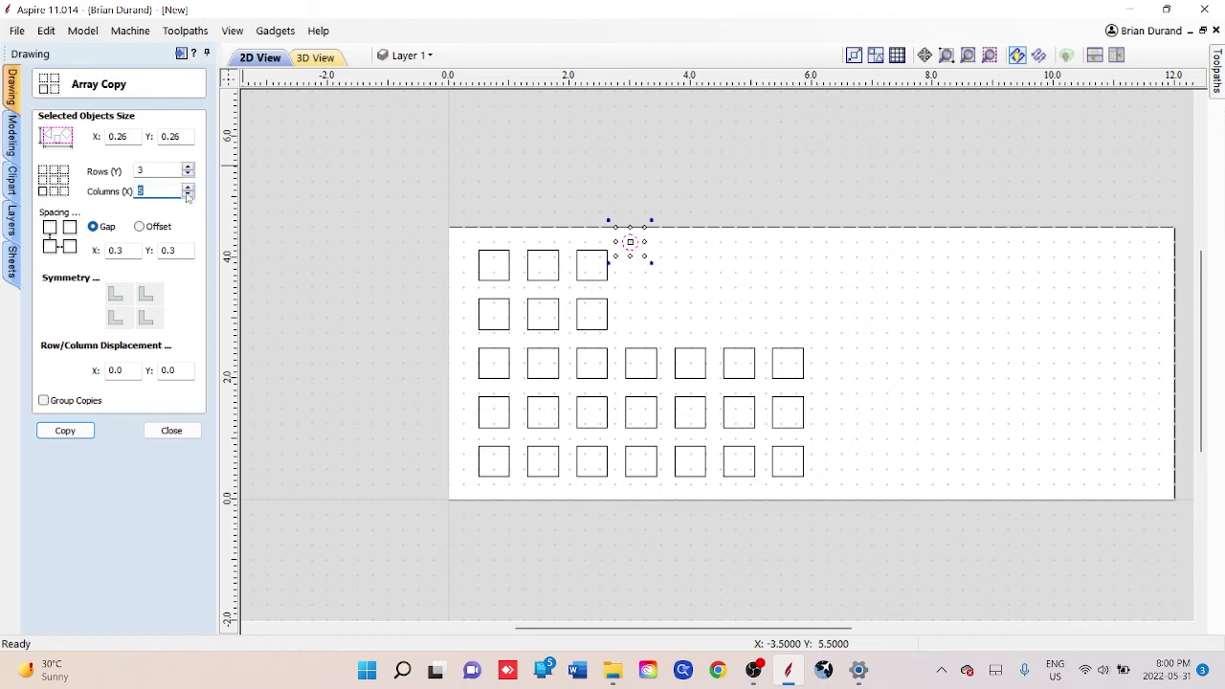
left_click(71, 437)
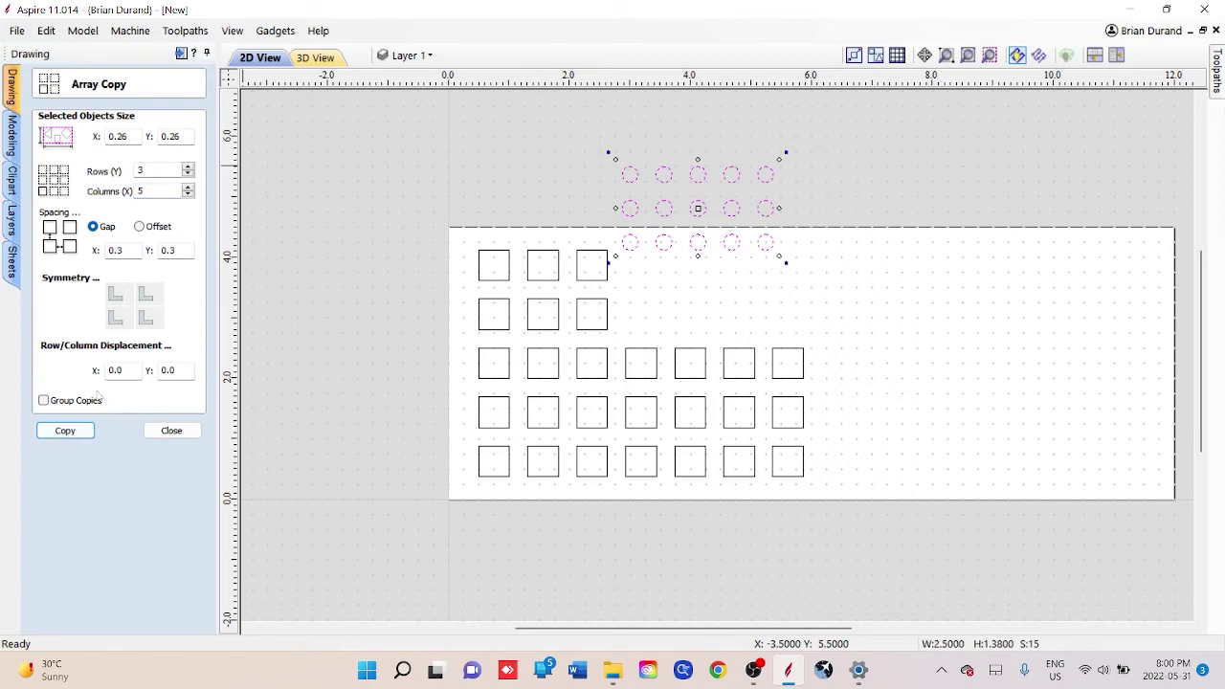
key("Down")
key("Down")
key("Down")
key("Down")
key("Down")
key("Down")
key("Down")
key("Down")
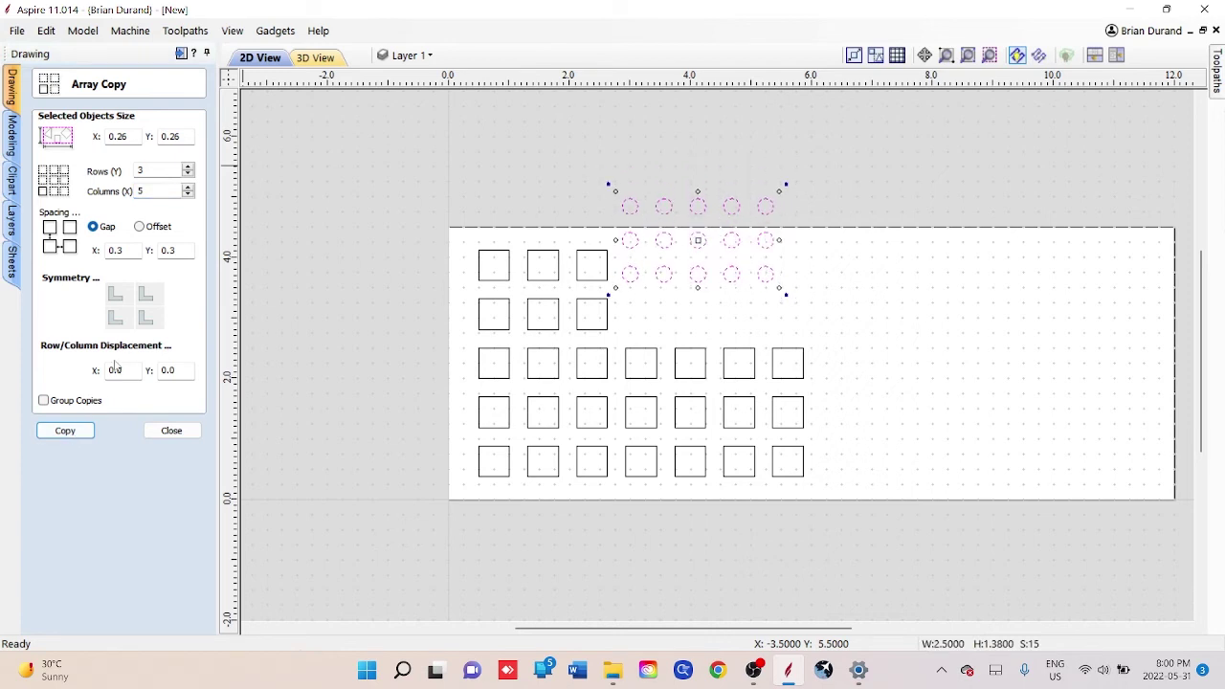
key("Down")
key("Down")
key("Down")
key("Right")
key("Right")
key("Right")
key("Right")
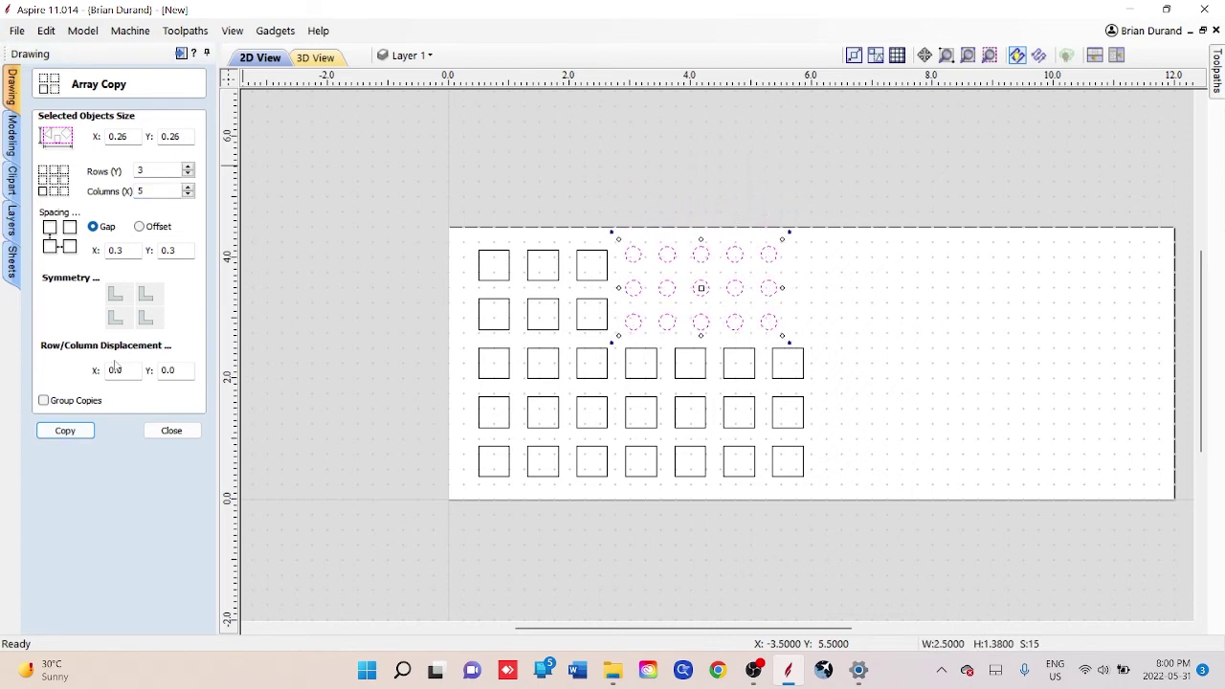
key("Right")
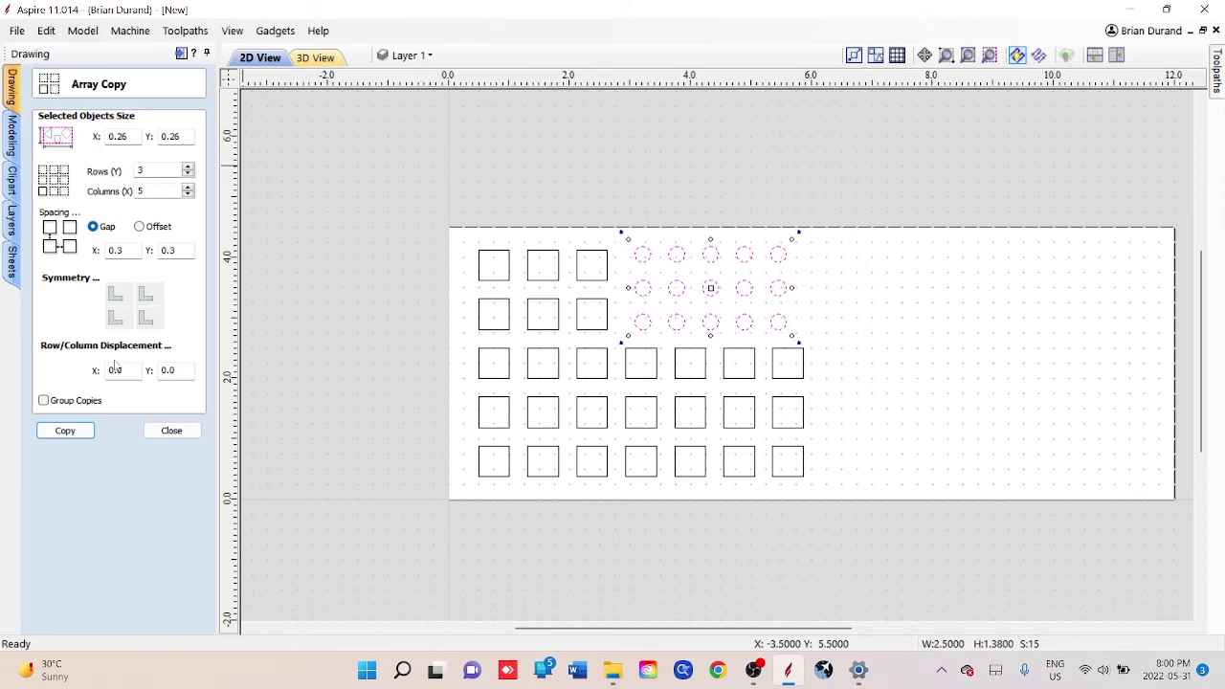
key("Right")
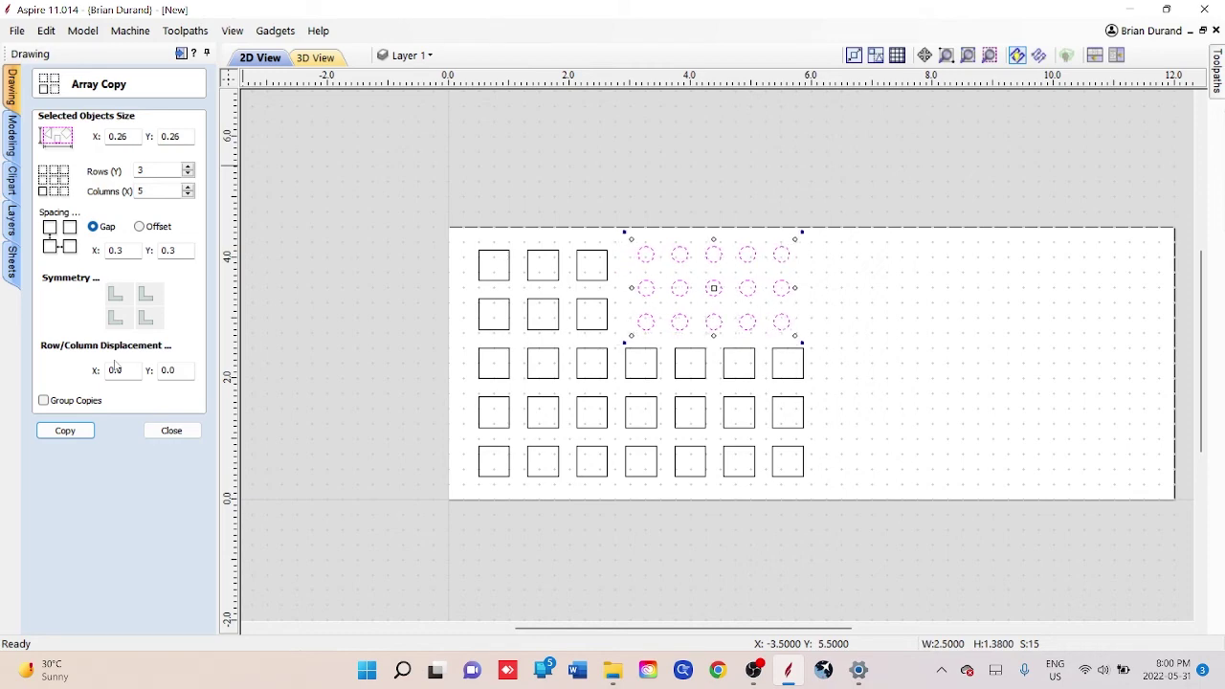
left_click(730, 199)
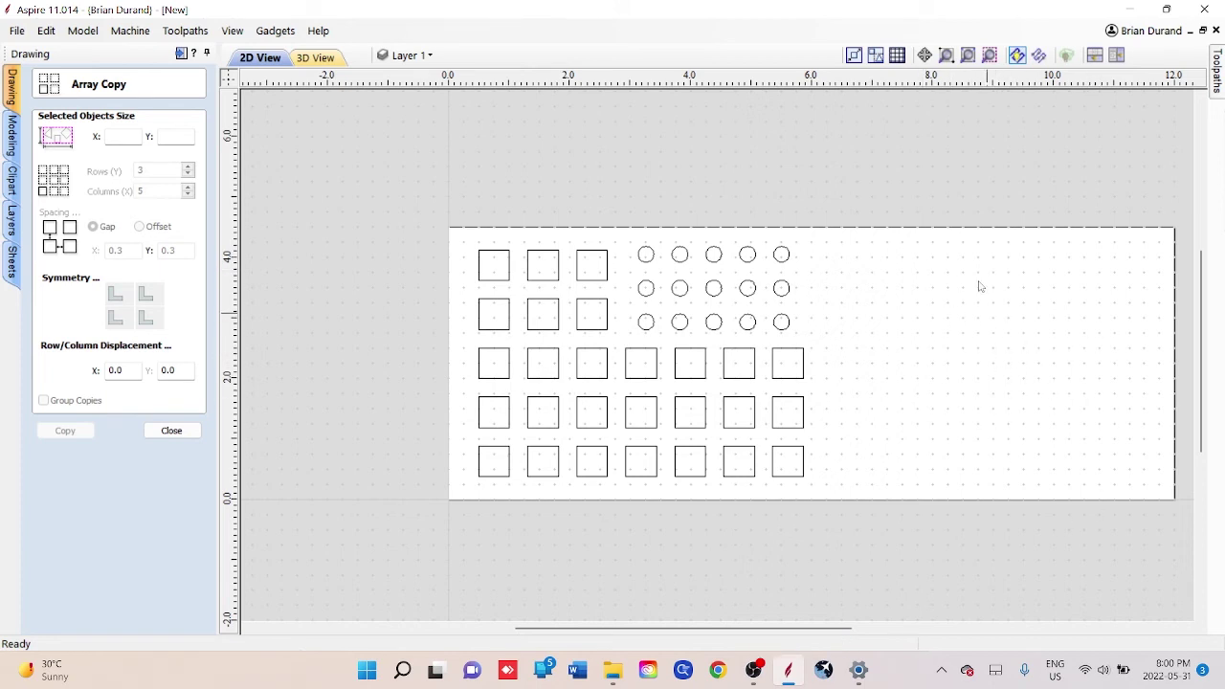
Select all 27 squares in the grid.
left_click(172, 431)
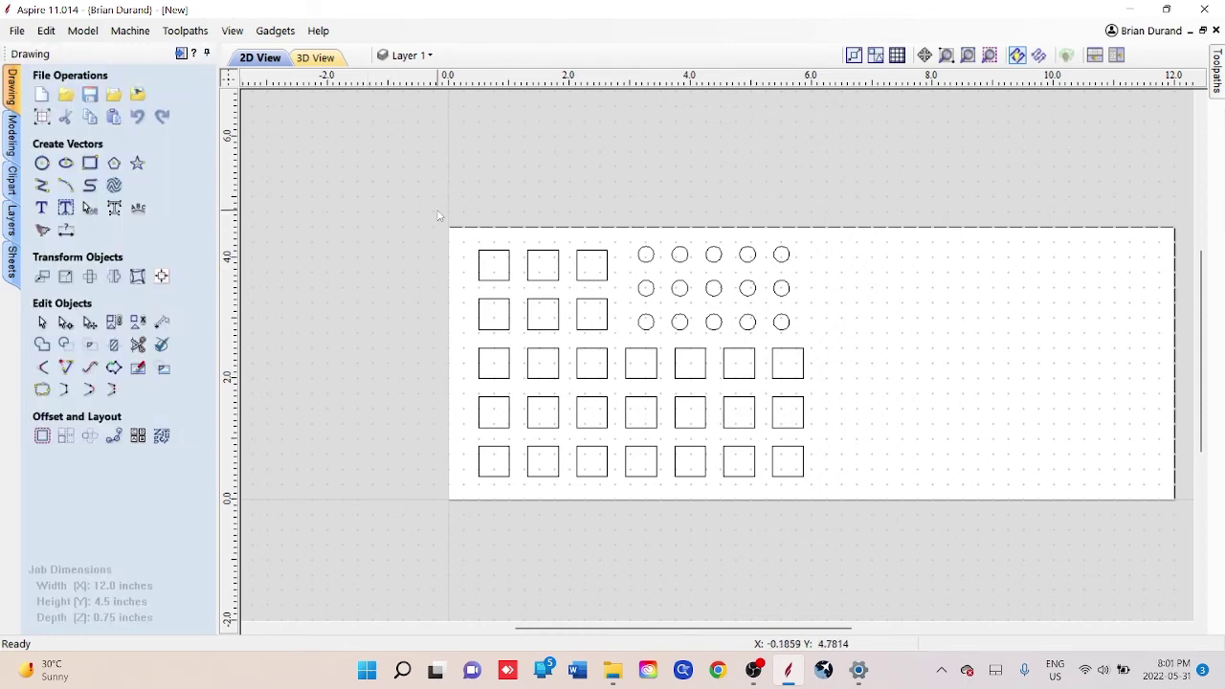
left_click_drag(541, 308, 603, 497)
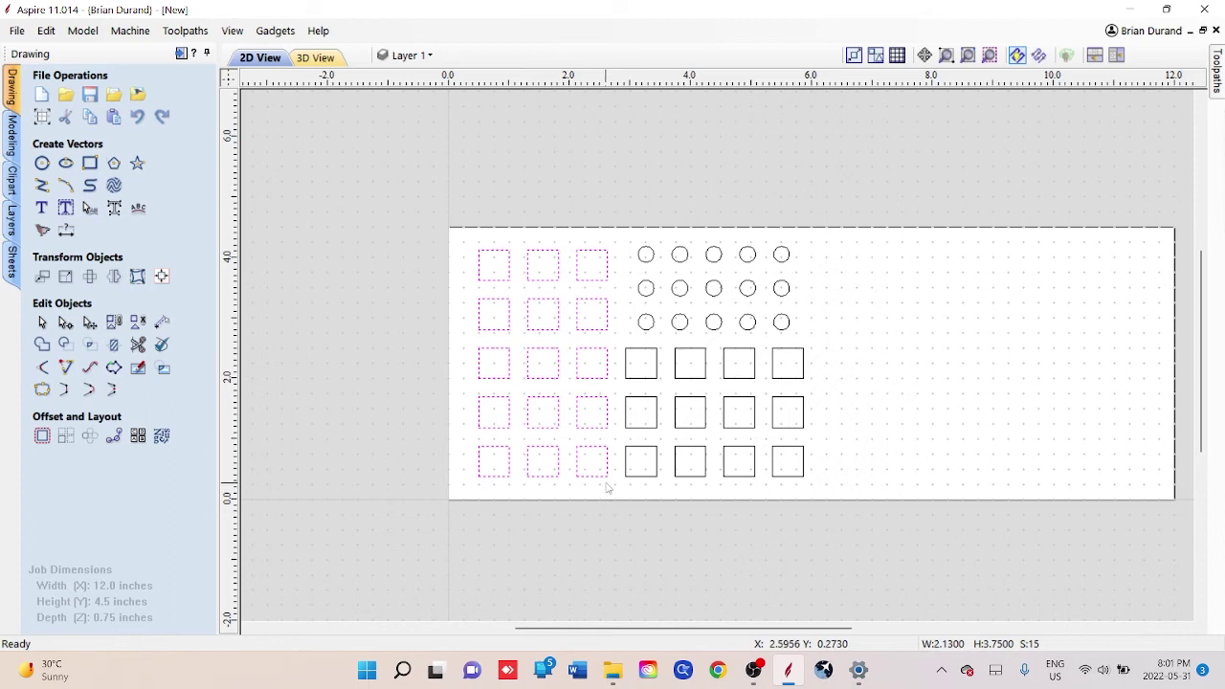
left_click_drag(848, 490, 620, 337)
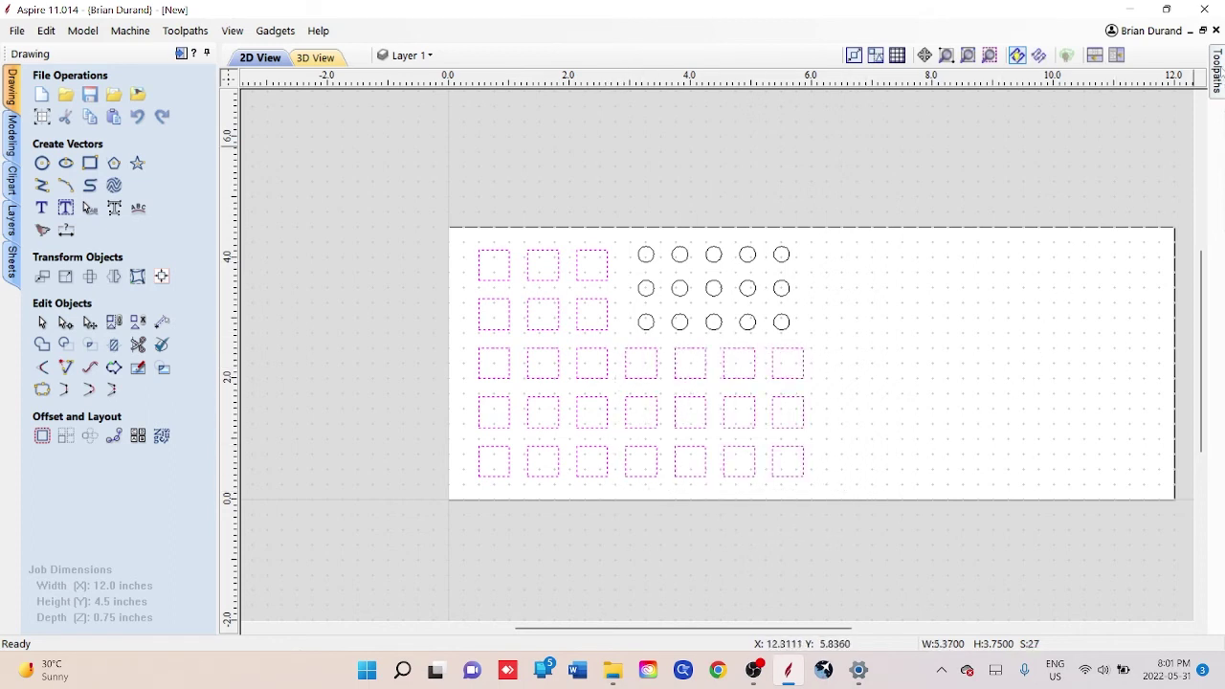
Set up Pocket 1 for the squares with a 1/4-inch end mill and 0.6-inch cut depth.
left_click(1218, 72)
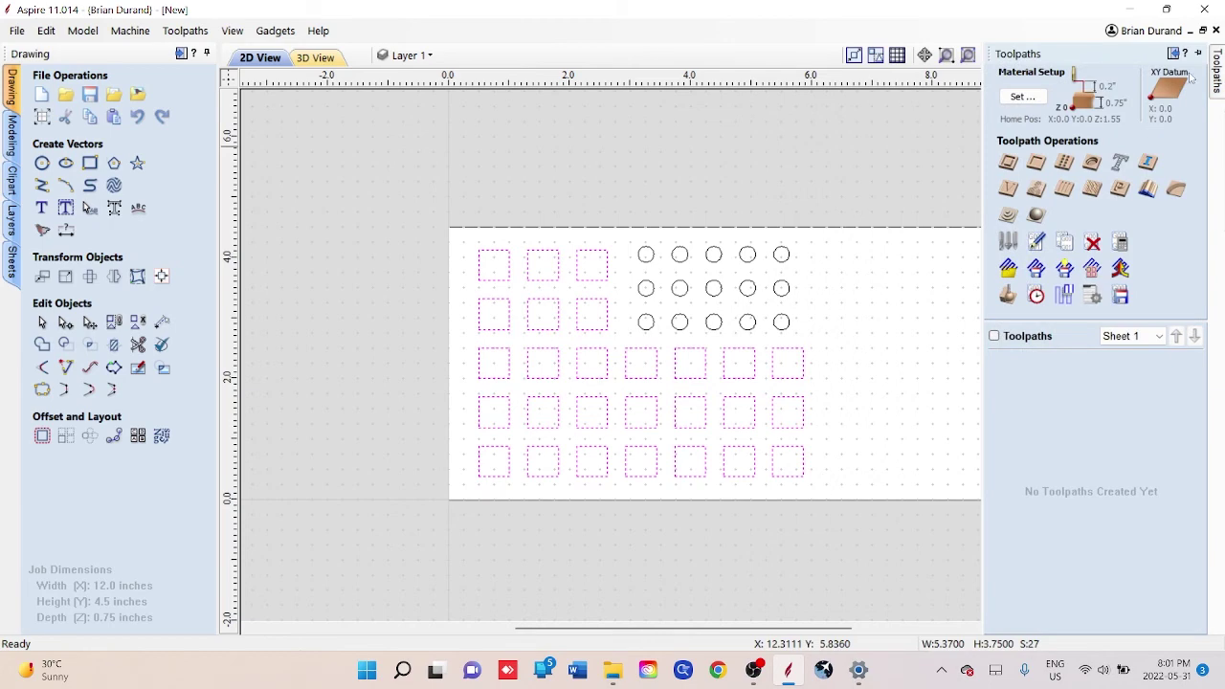
left_click(1198, 52)
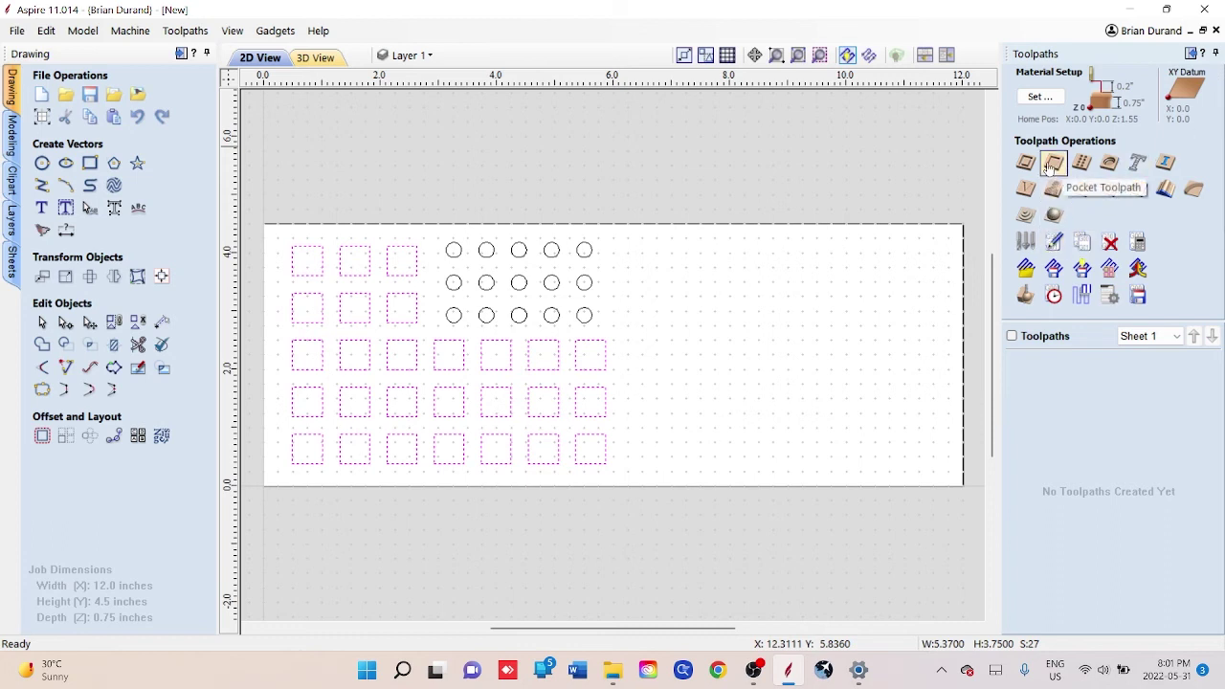
left_click(1052, 164)
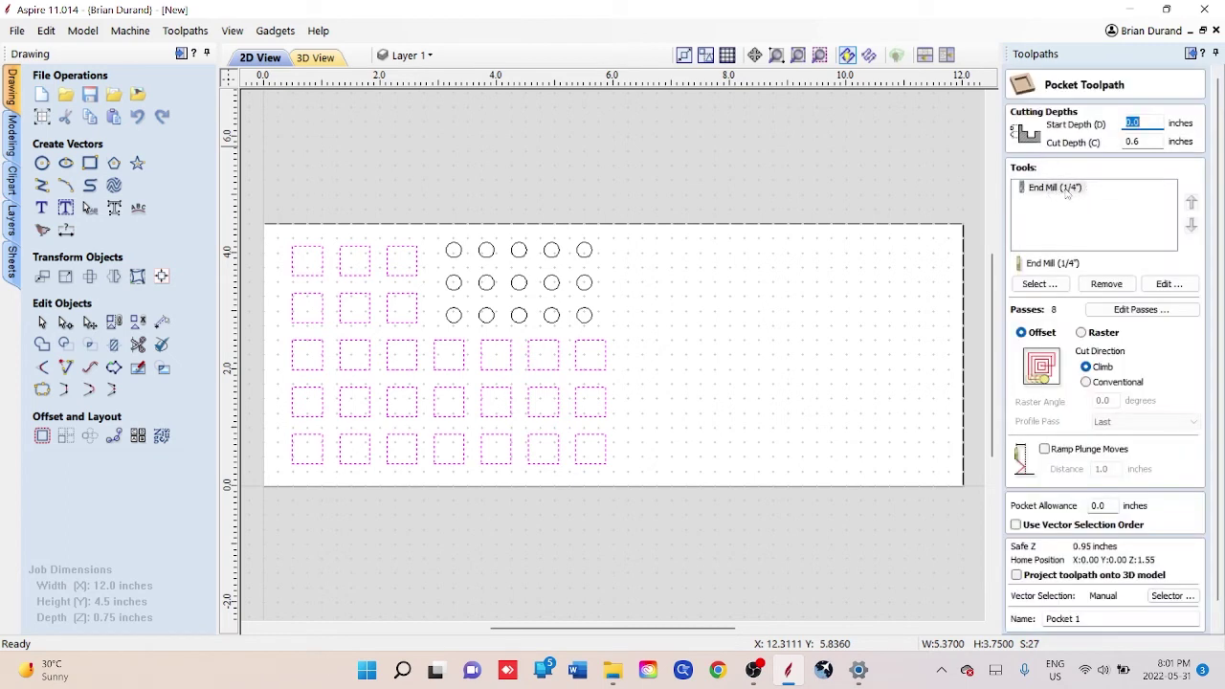
scroll(1059, 287, "down", 1)
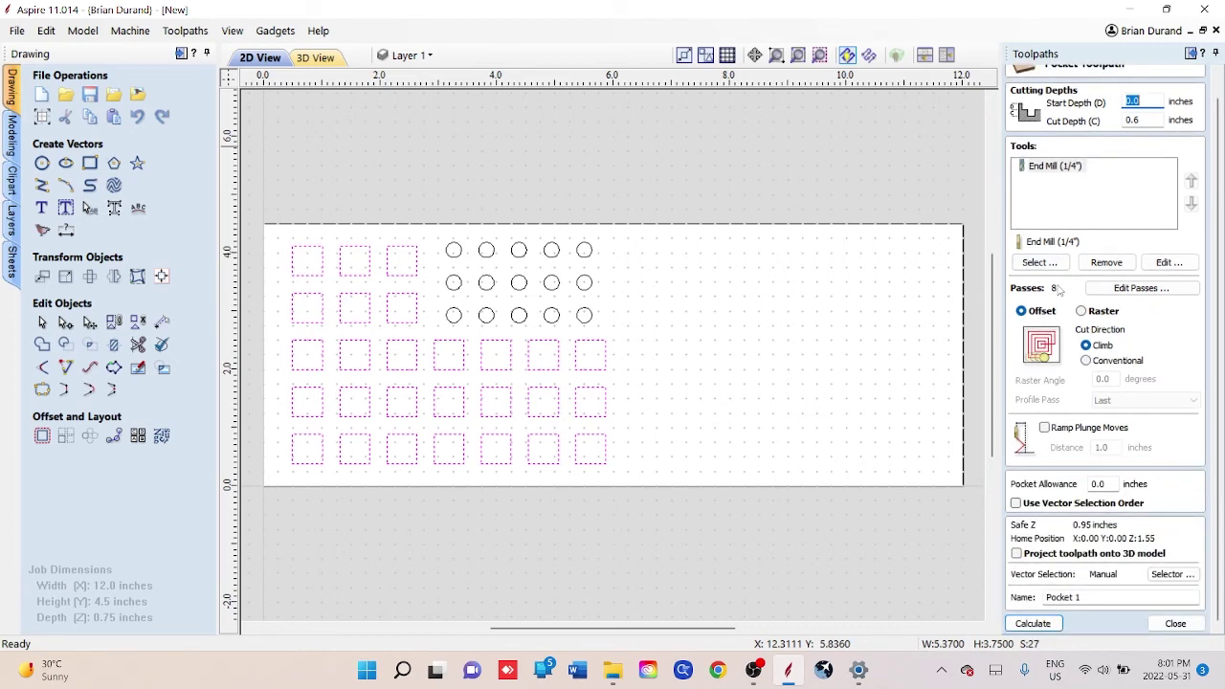
scroll(1083, 181, "up", 1)
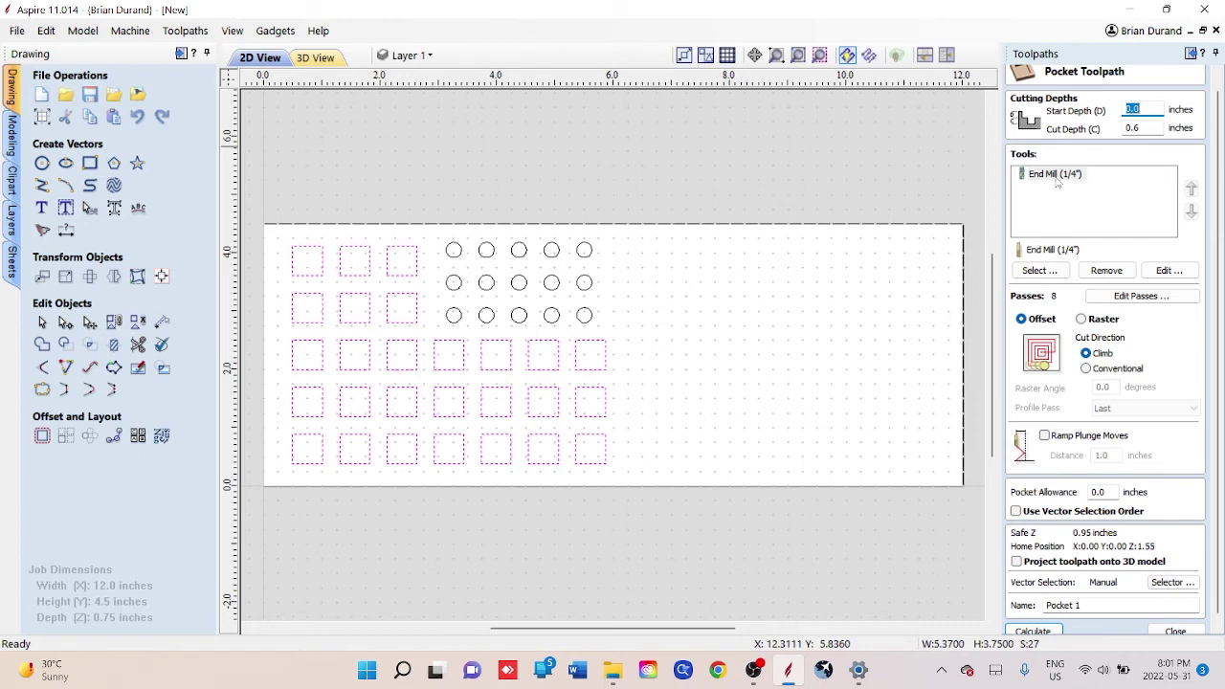
scroll(1055, 432, "down", 1)
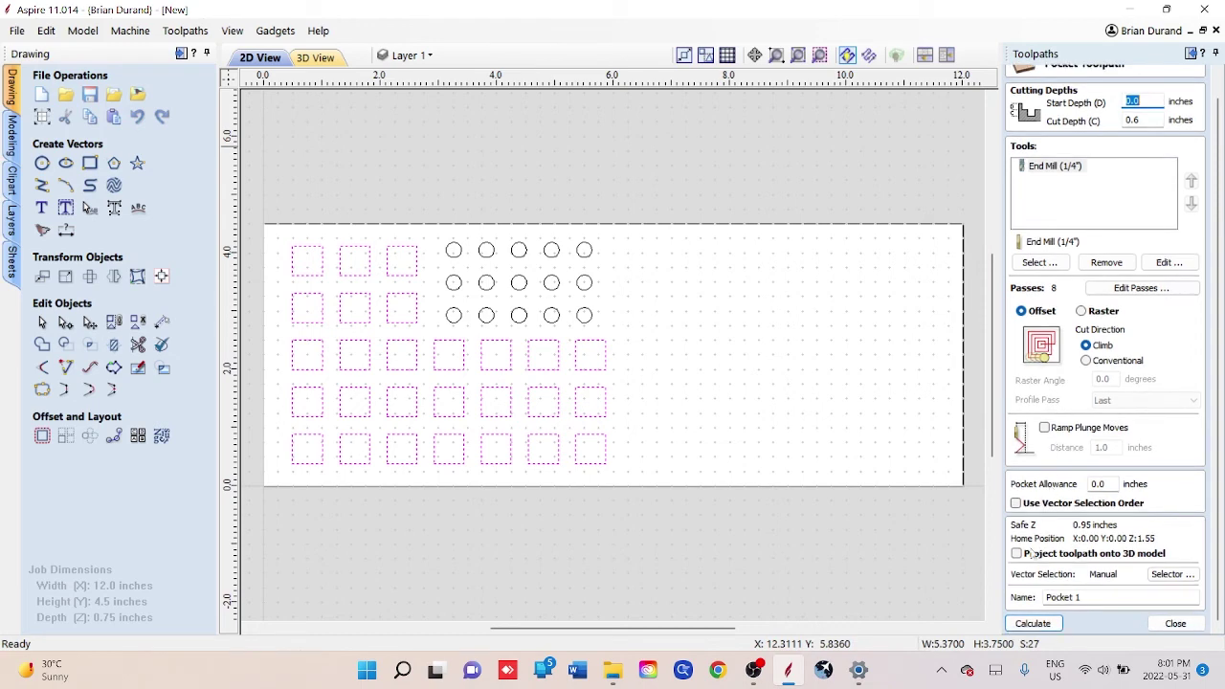
Calculate Pocket 1, preview the carved square pockets in 3D, then return to the 2D view.
left_click(1032, 623)
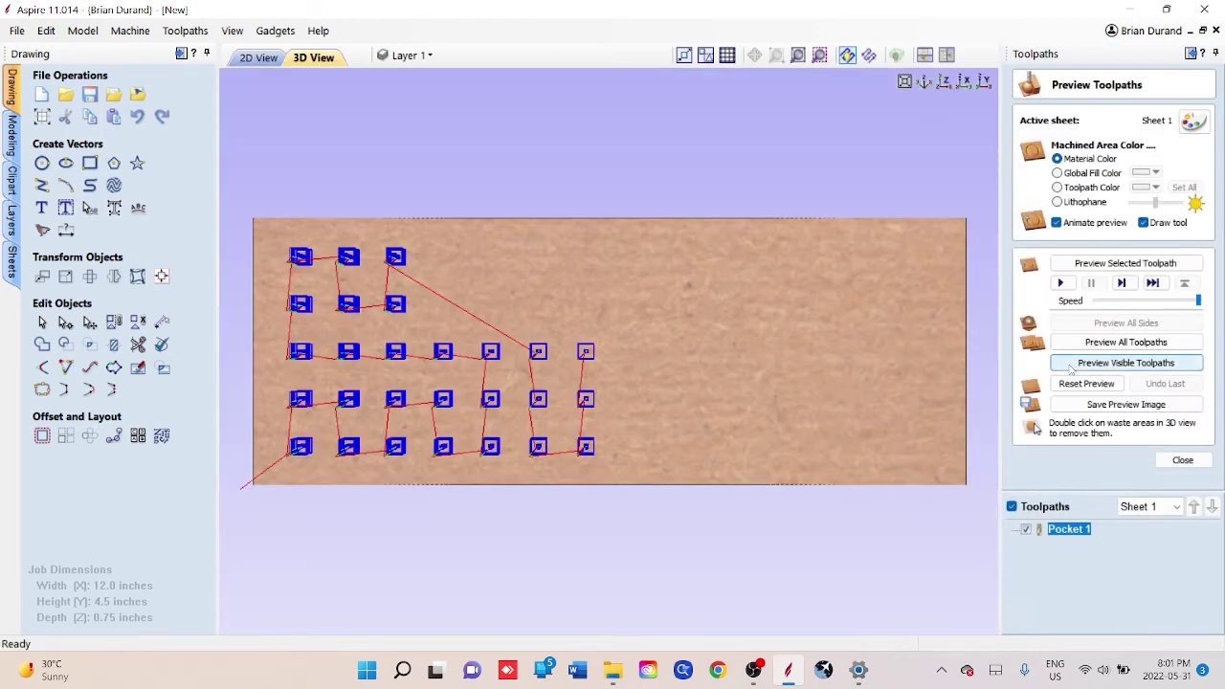
left_click(1126, 342)
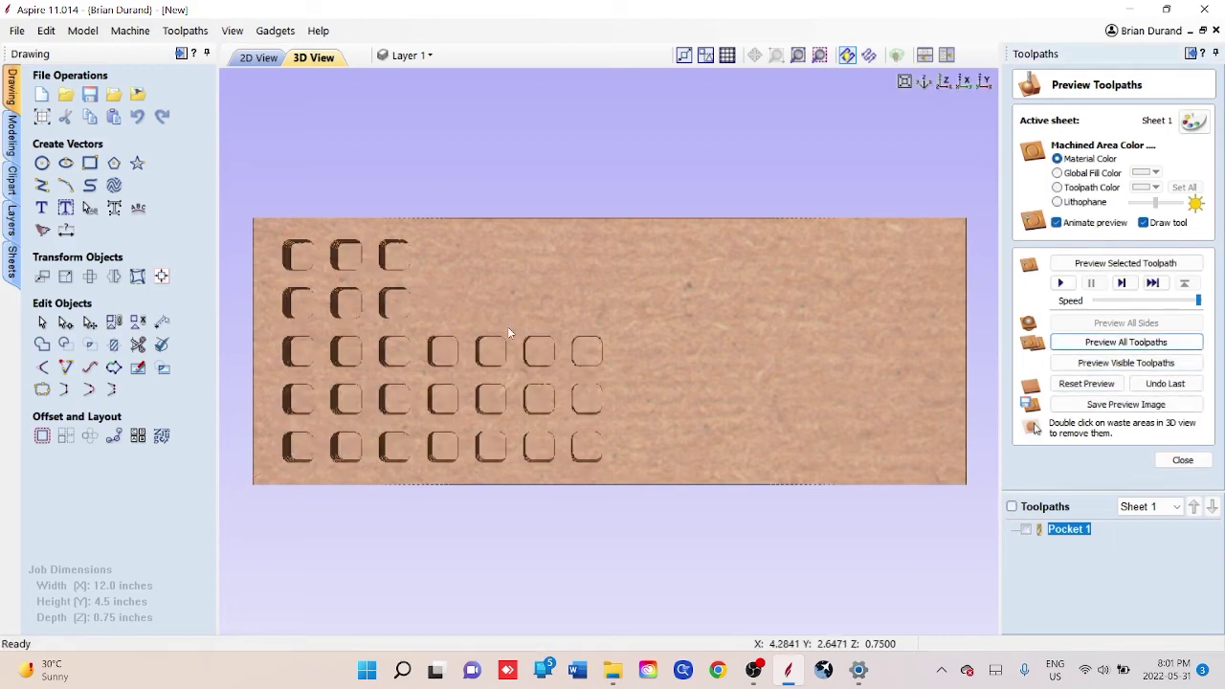
left_click_drag(508, 327, 581, 324)
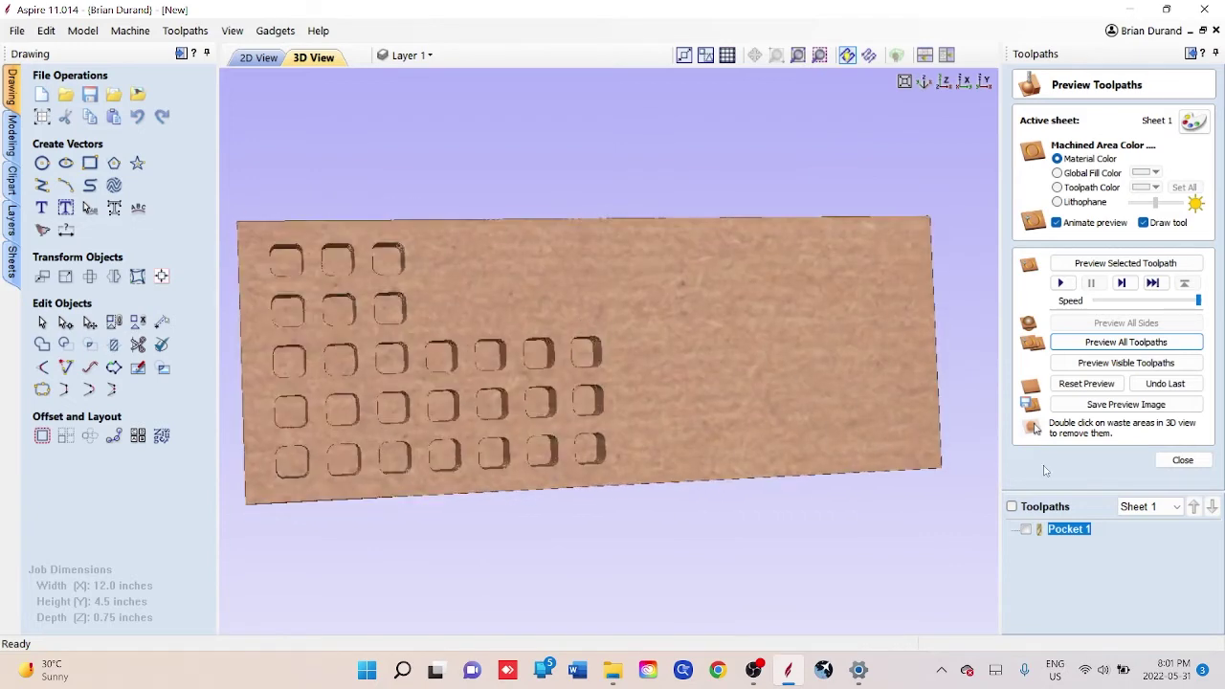
left_click(1183, 460)
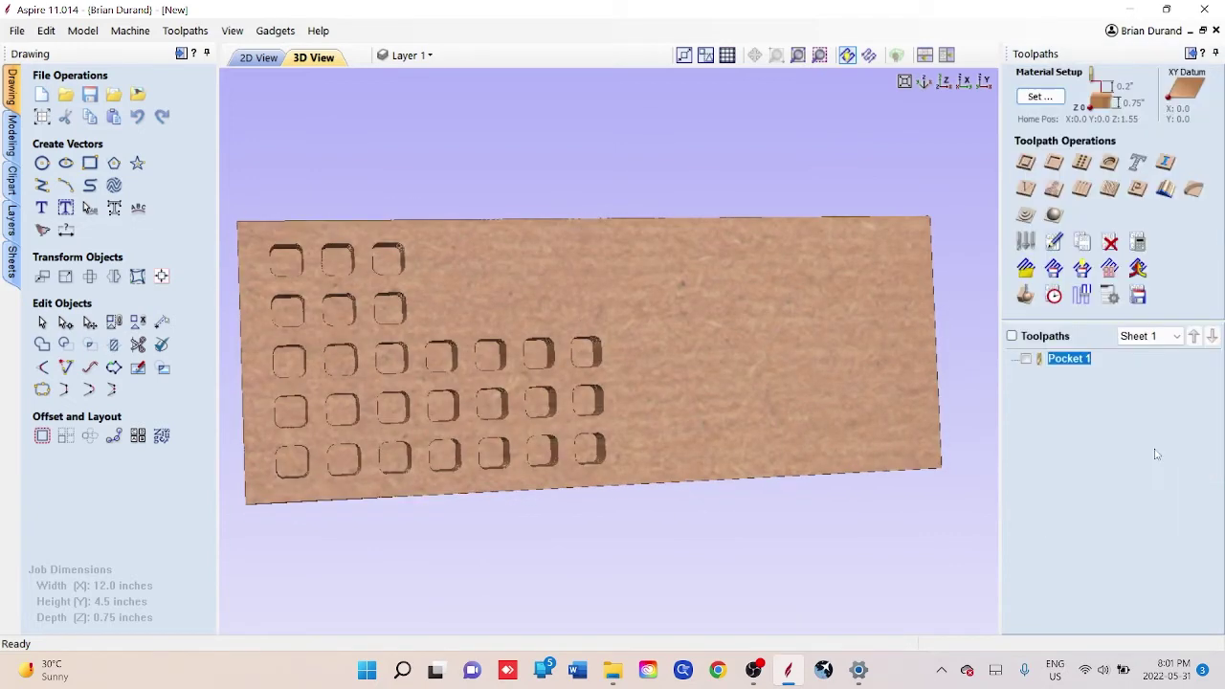
left_click(257, 59)
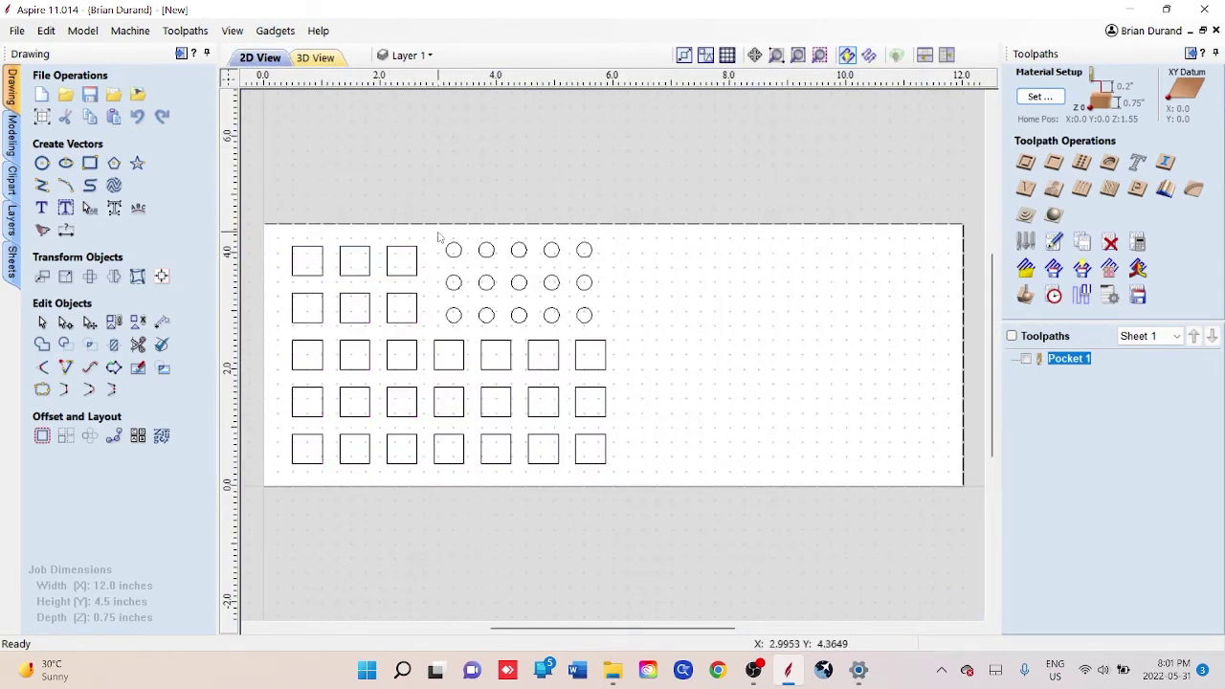
Select the 15 circles and set up a pocket toolpath using the 1/8-inch end mill instead of 1/4-inch.
left_click_drag(438, 239, 602, 329)
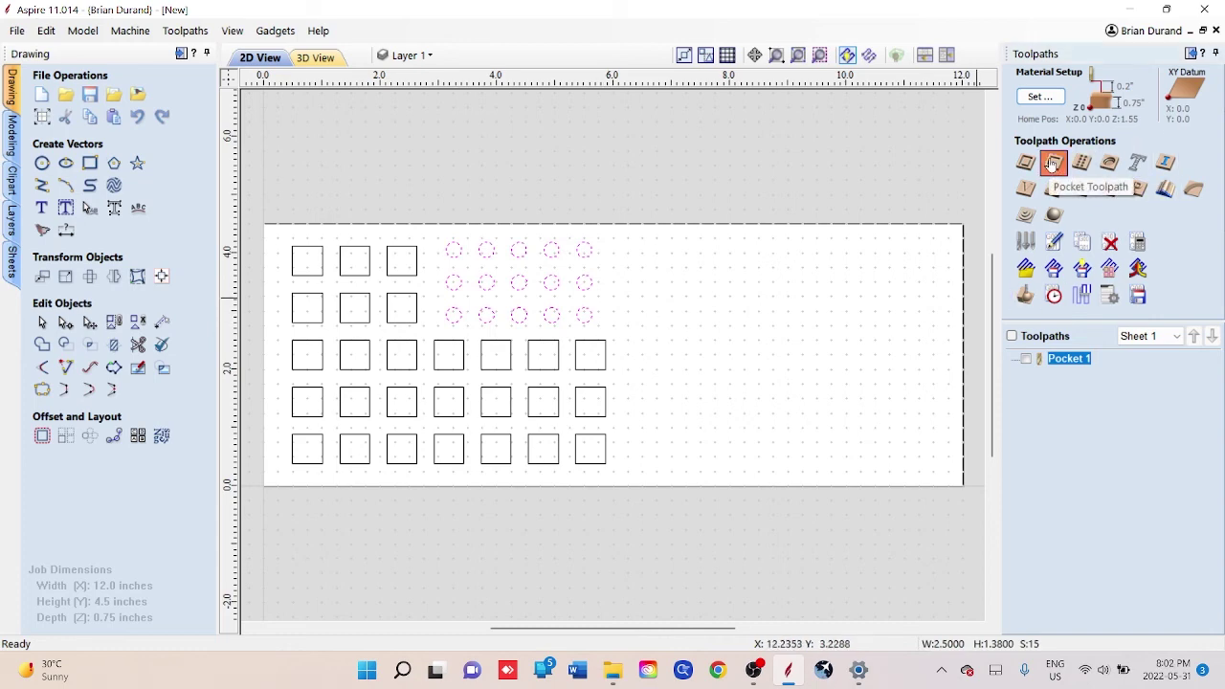
left_click(1052, 164)
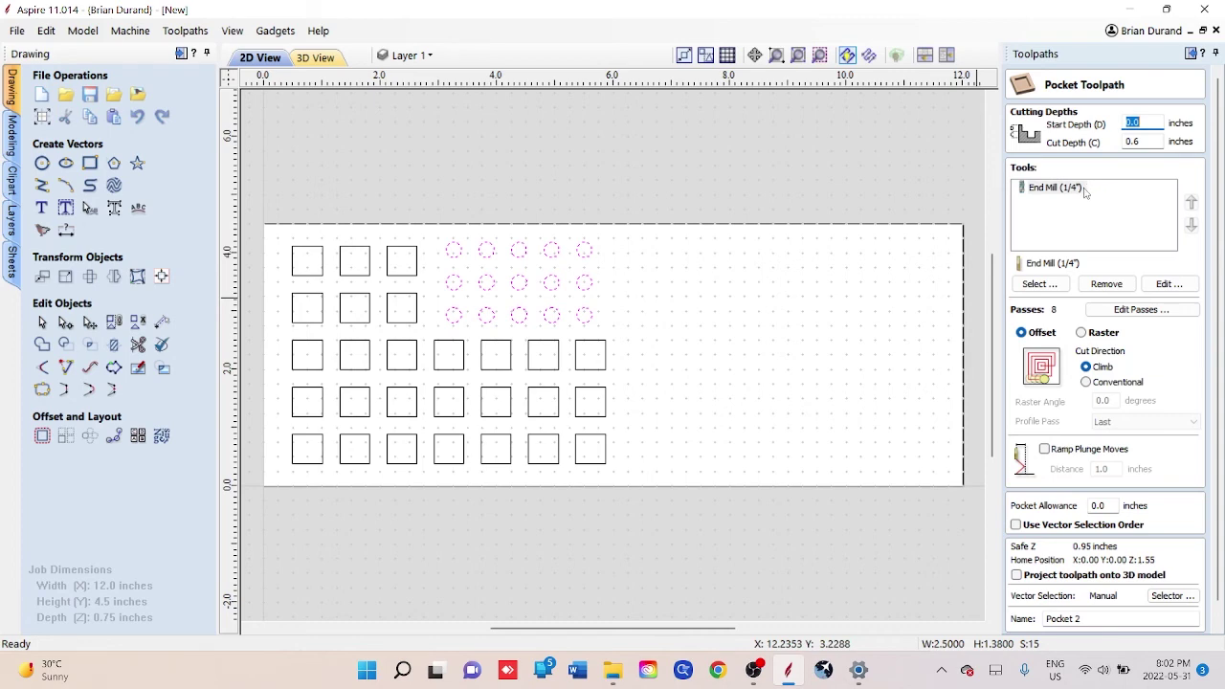
left_click(1106, 284)
left_click(1039, 285)
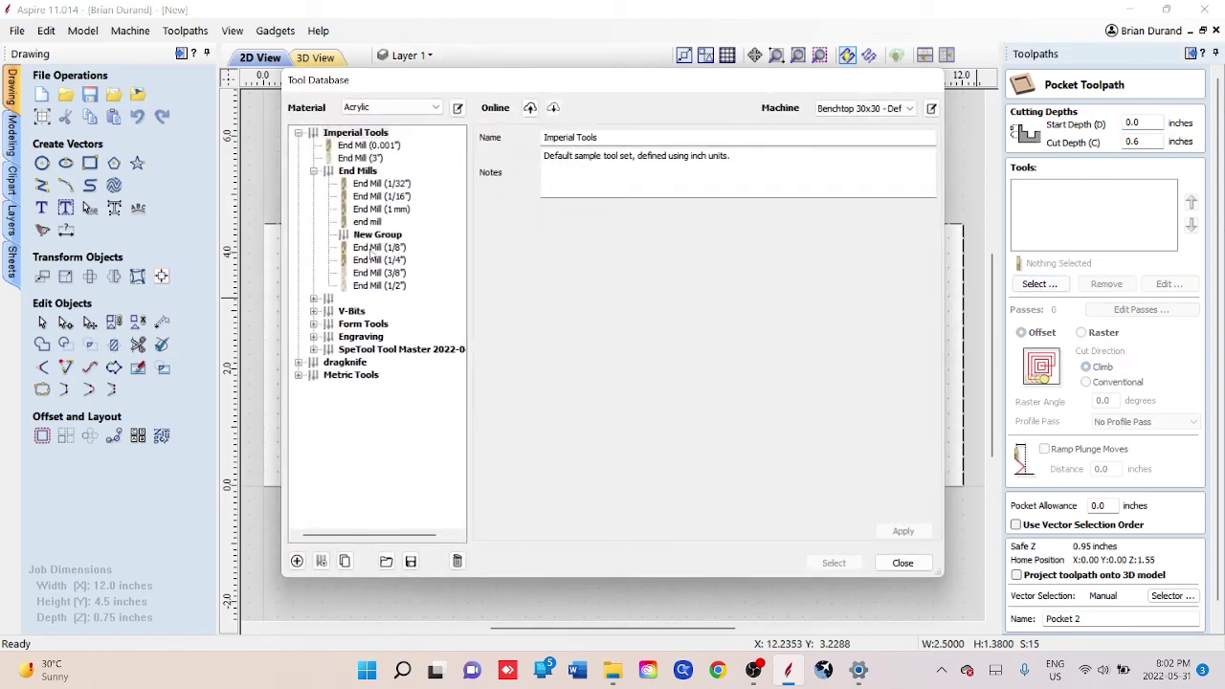
left_click(375, 247)
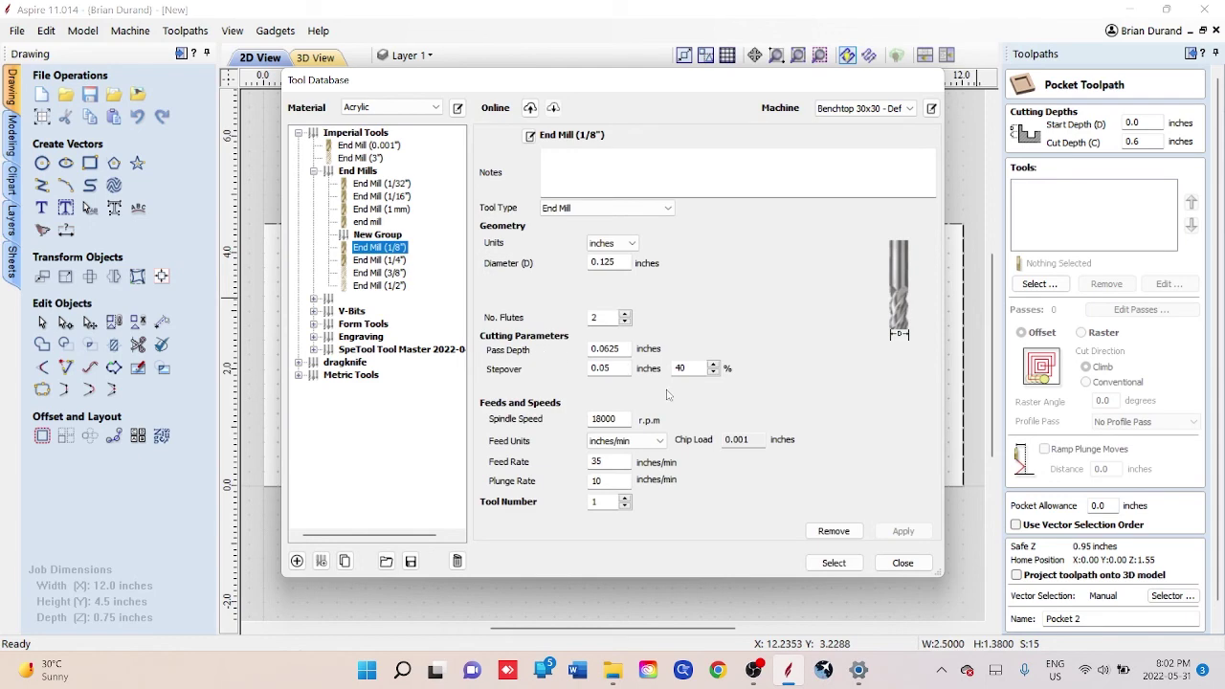
left_click(832, 564)
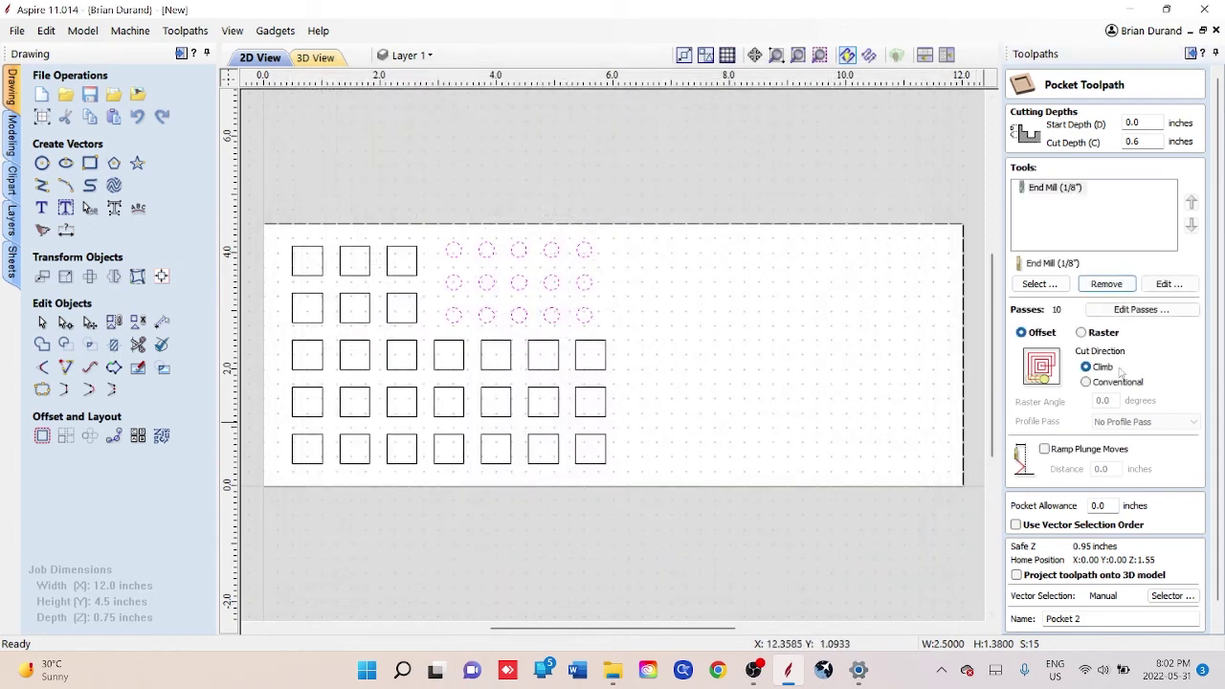
scroll(1094, 387, "down", 1)
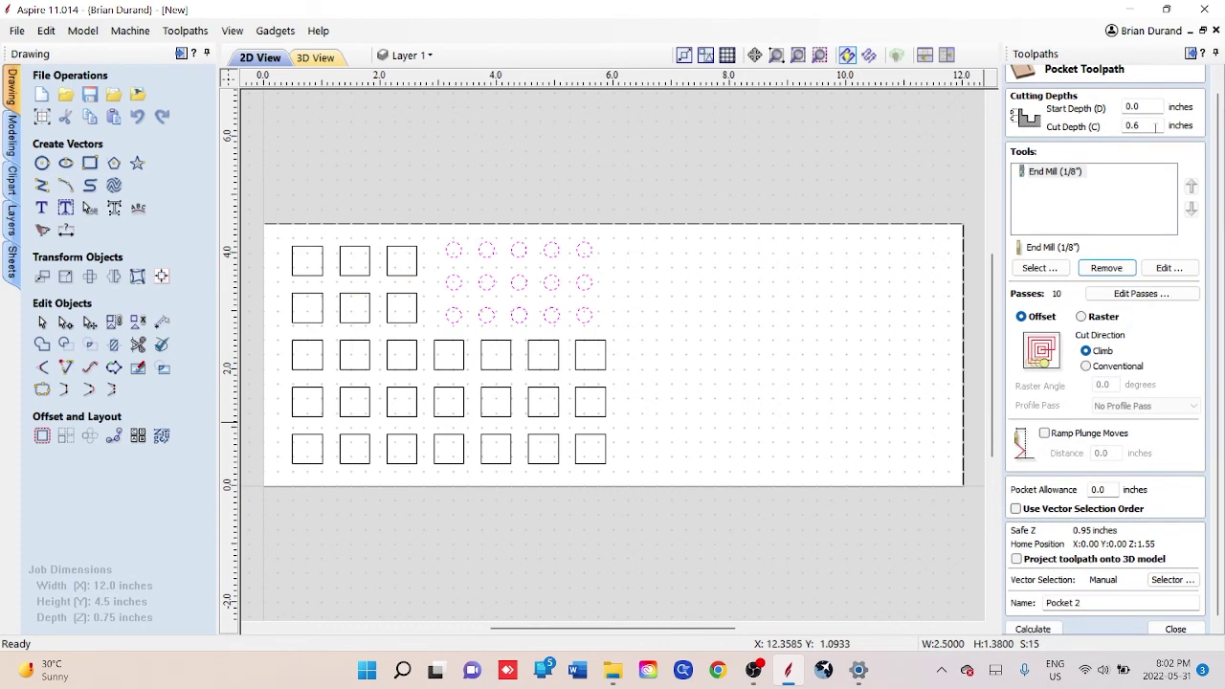
scroll(1065, 383, "down", 1)
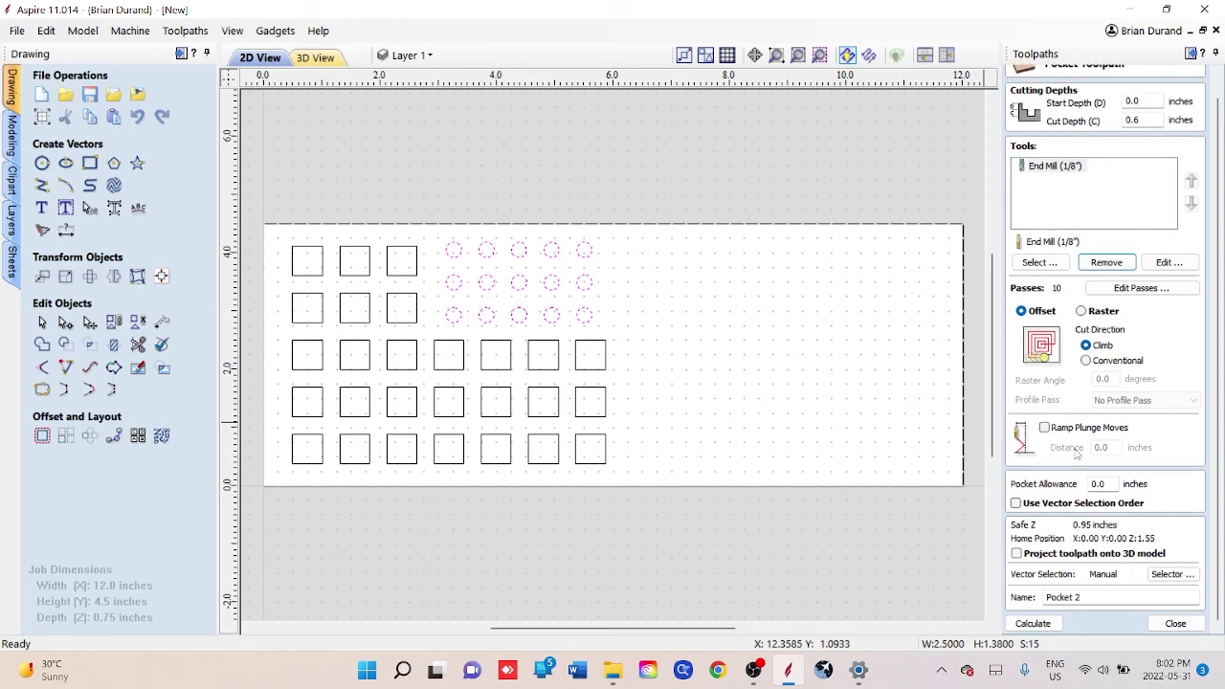
Calculate Pocket 2, then reset and preview all toolpaths on the rotated 3D board.
left_click(1032, 625)
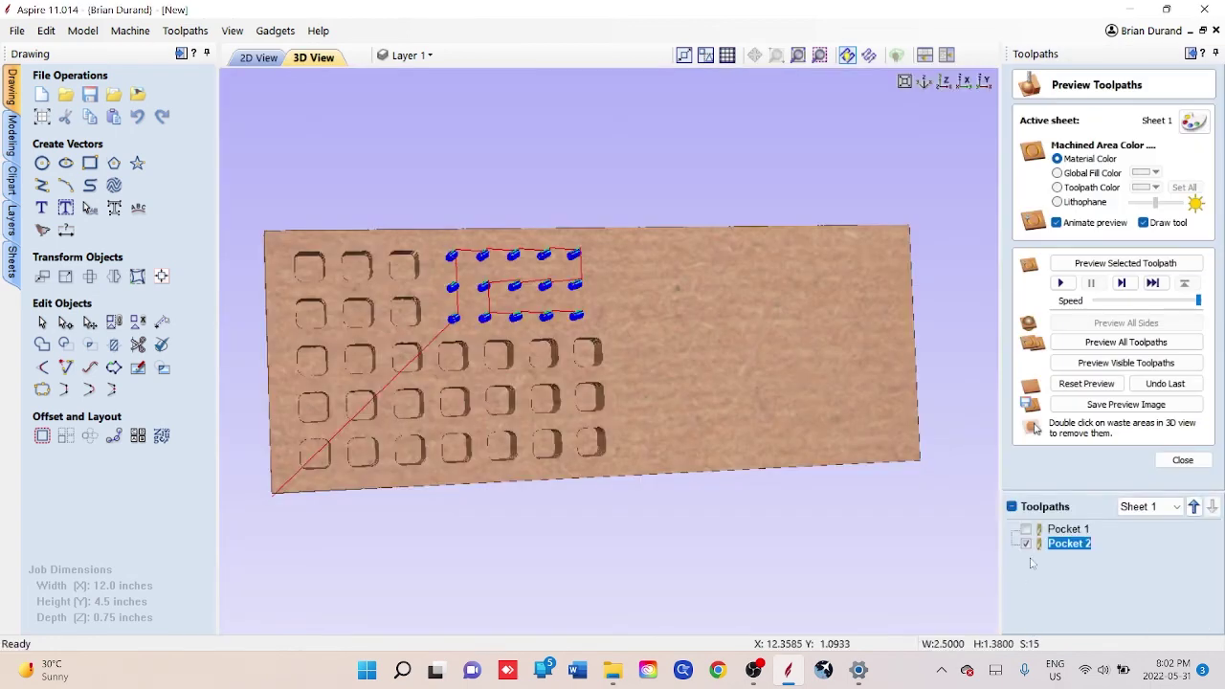
left_click(1063, 382)
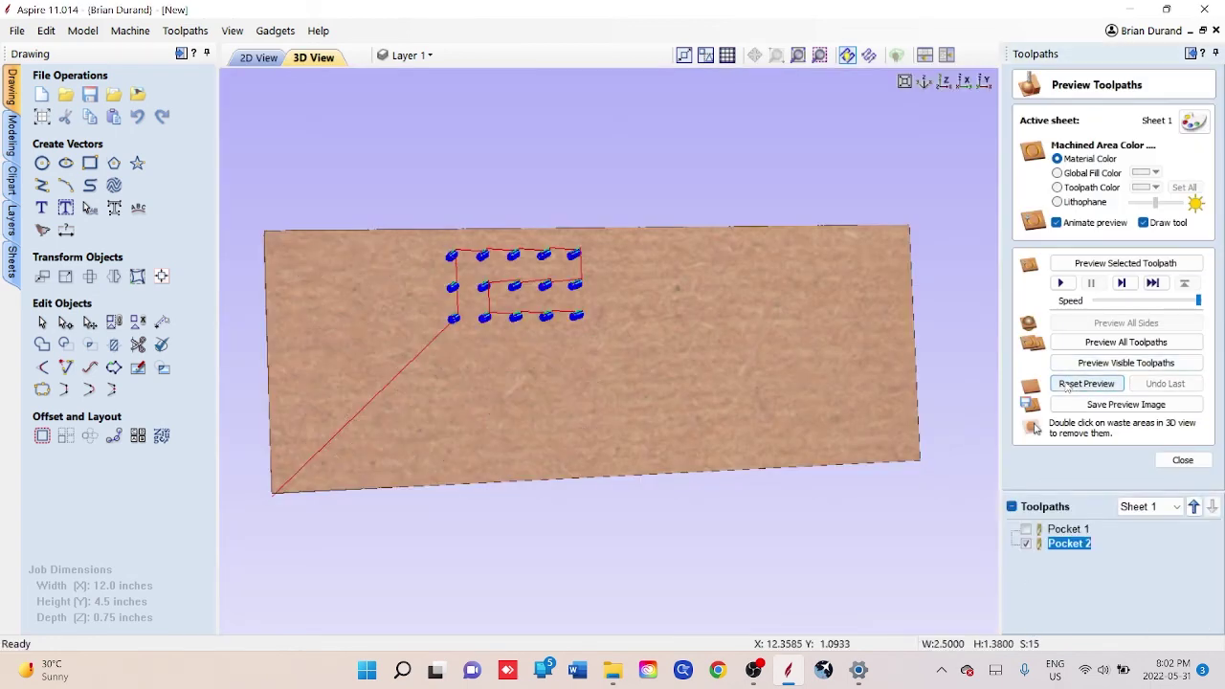
left_click(1130, 343)
left_click_drag(574, 383, 377, 380)
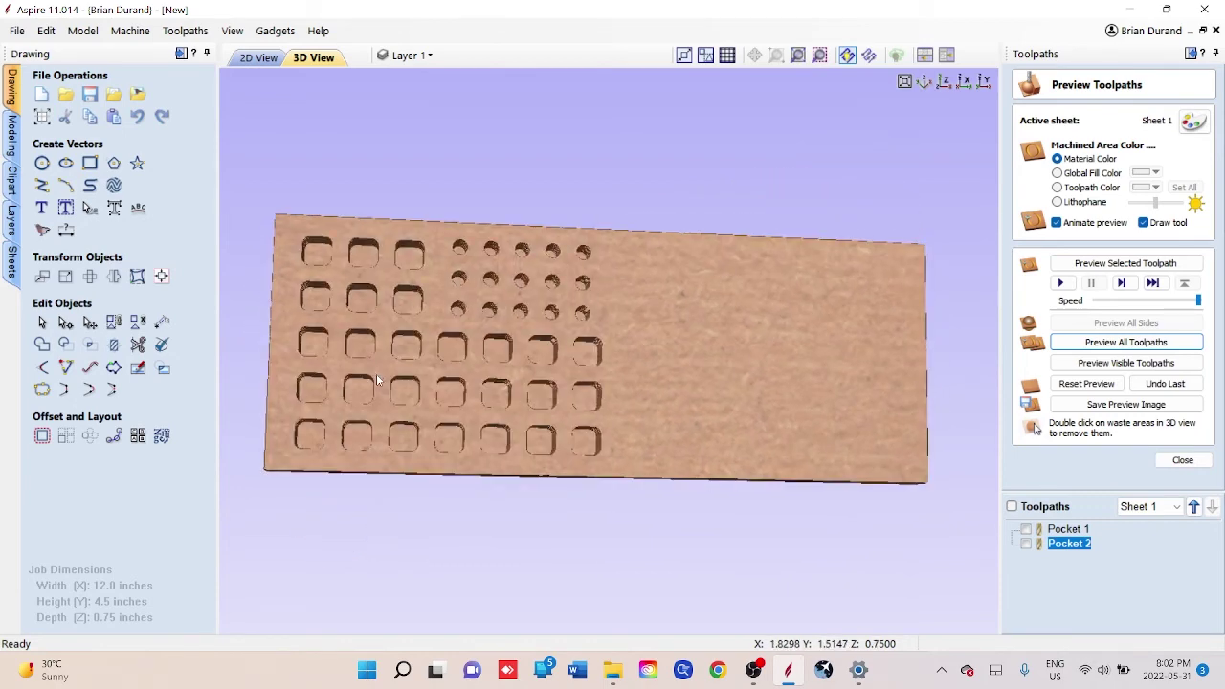
left_click(1183, 459)
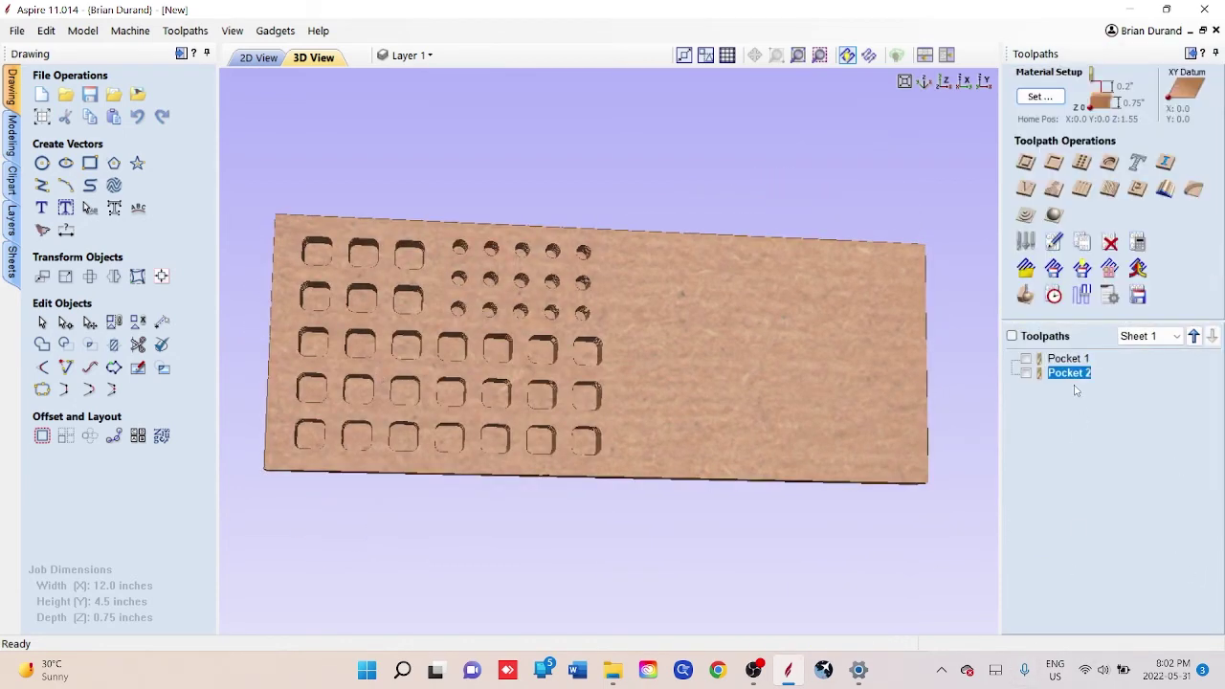
Open the Toolpath Summary to see estimated times: 26:07 total, Pocket 1 15:16, Pocket 2 10:51.
left_click(1070, 359)
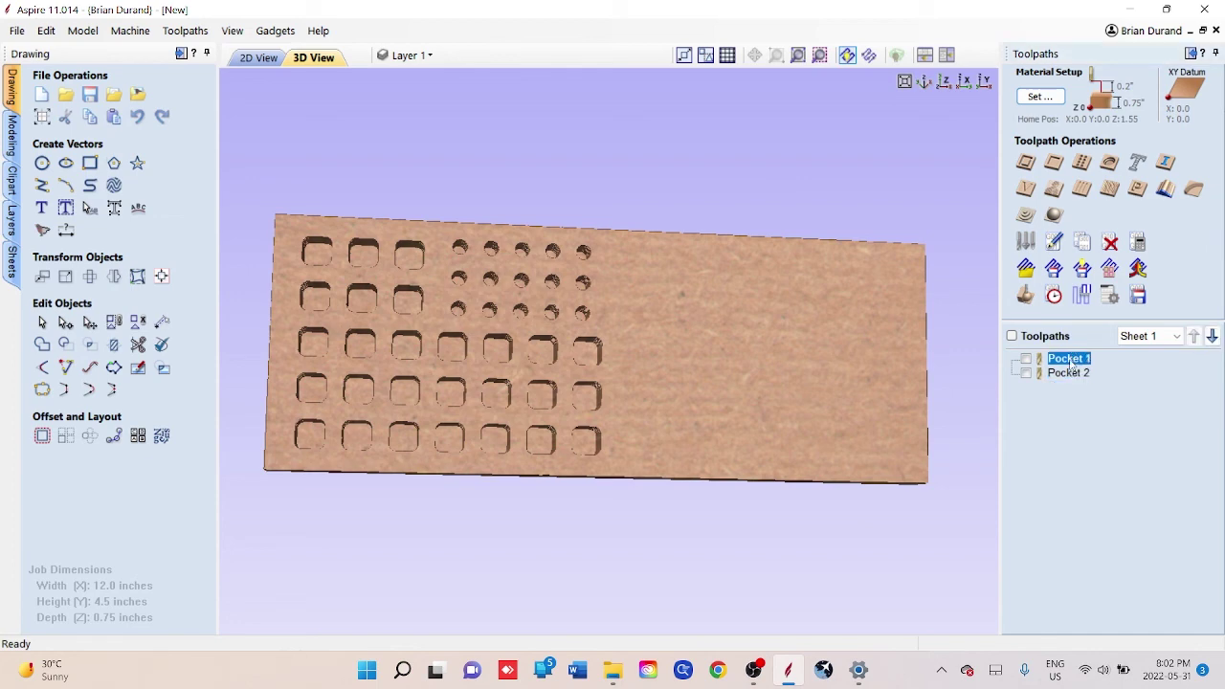
left_click(1054, 296)
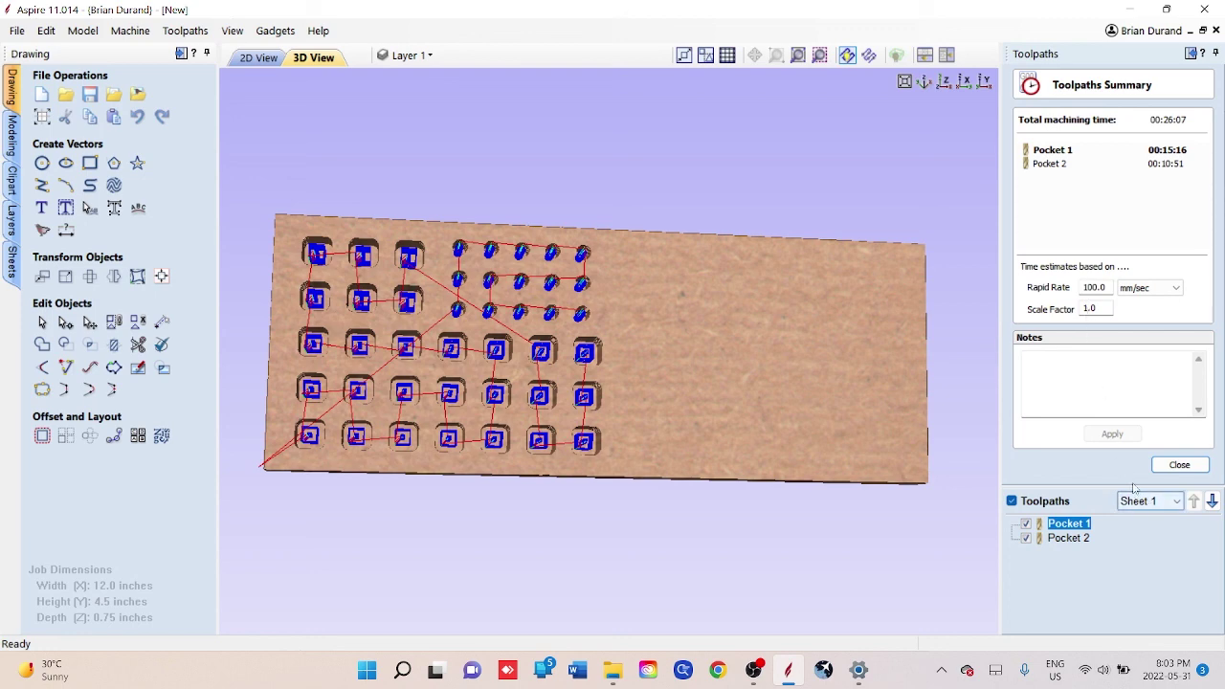
left_click(1177, 465)
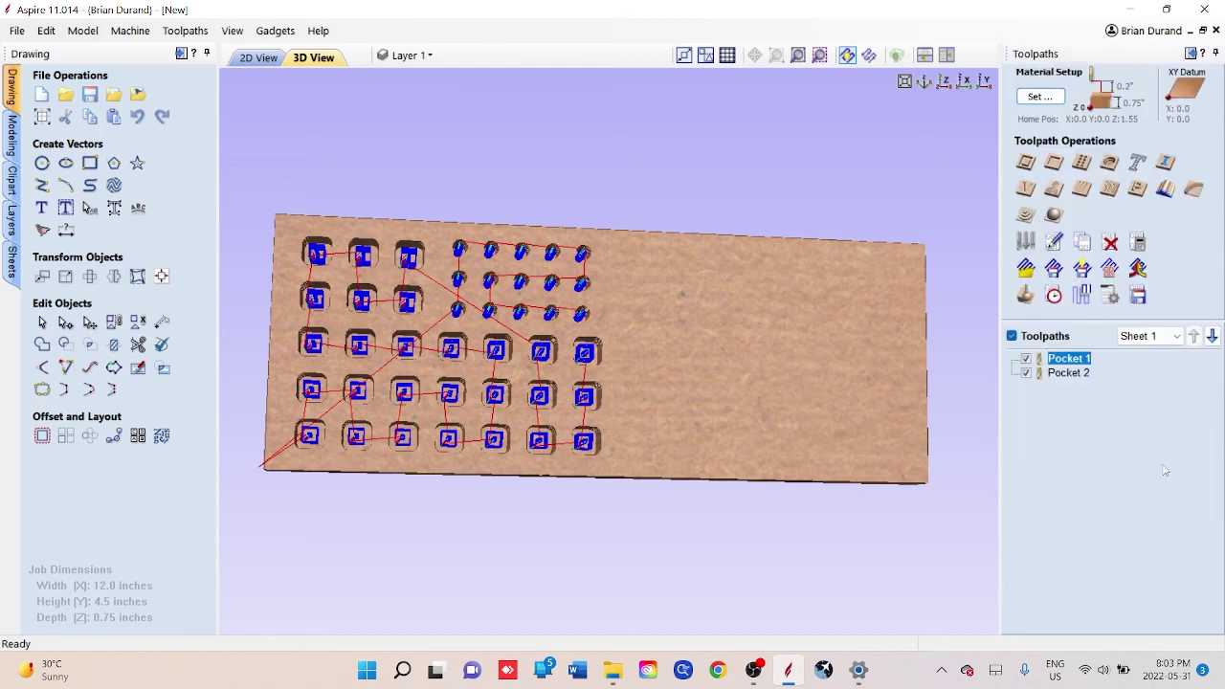
left_click(1137, 296)
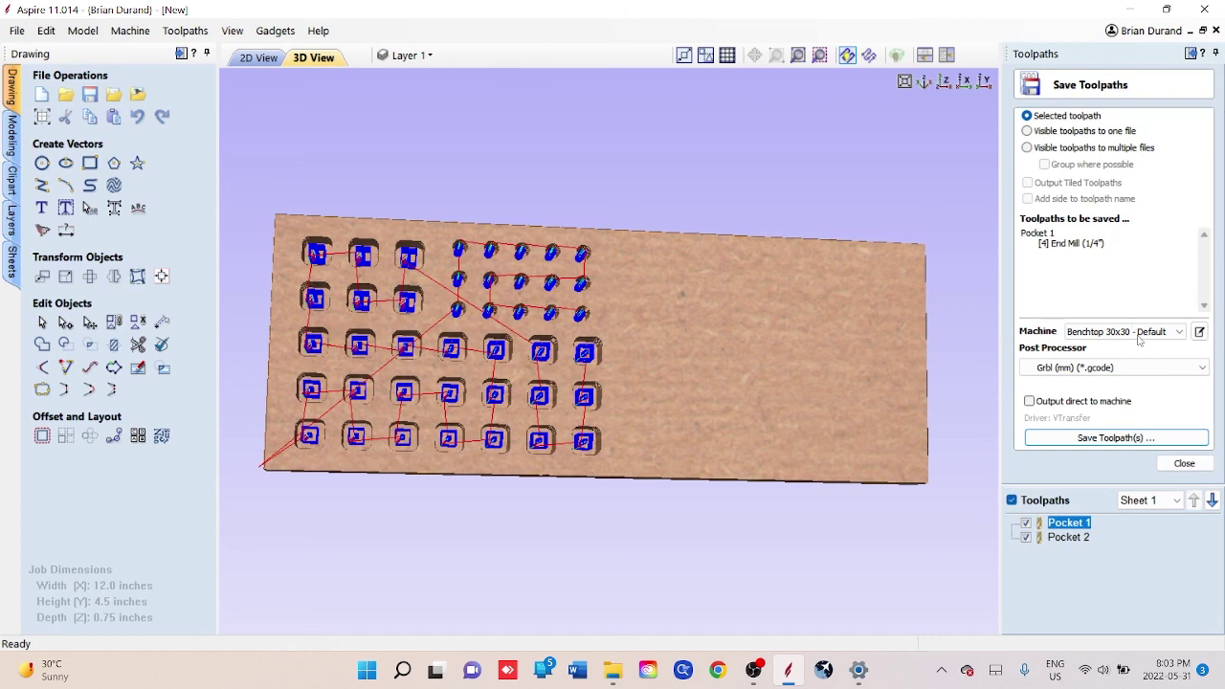
left_click(1116, 437)
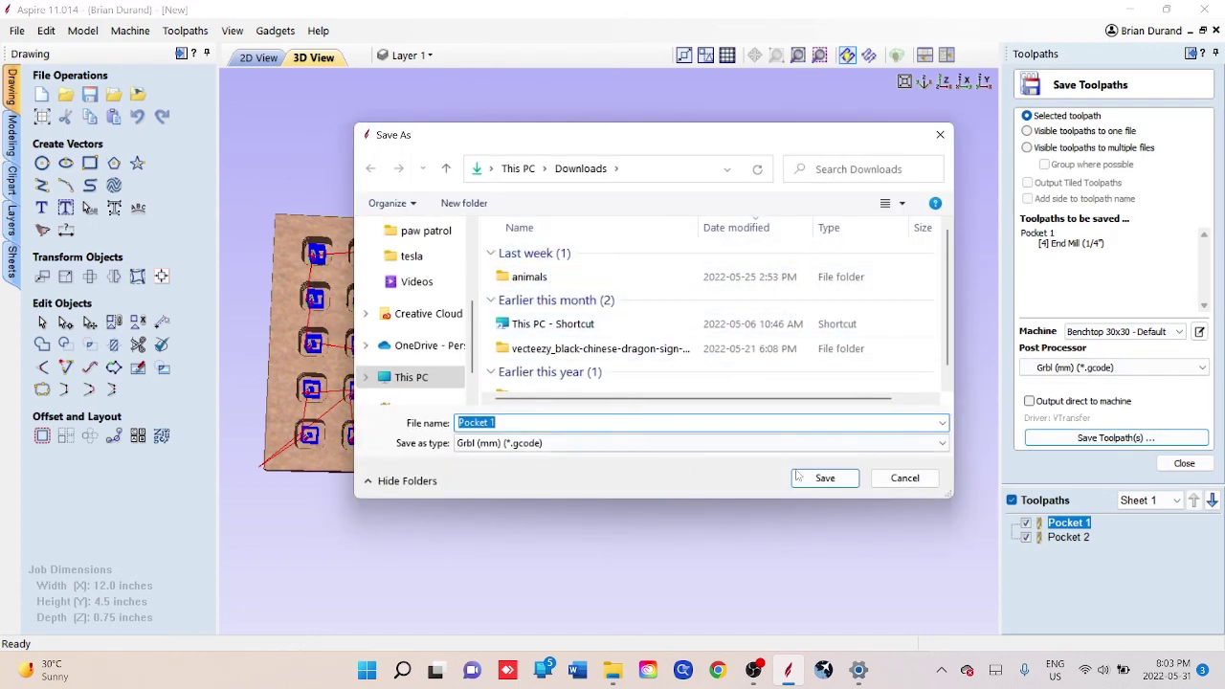
left_click(905, 478)
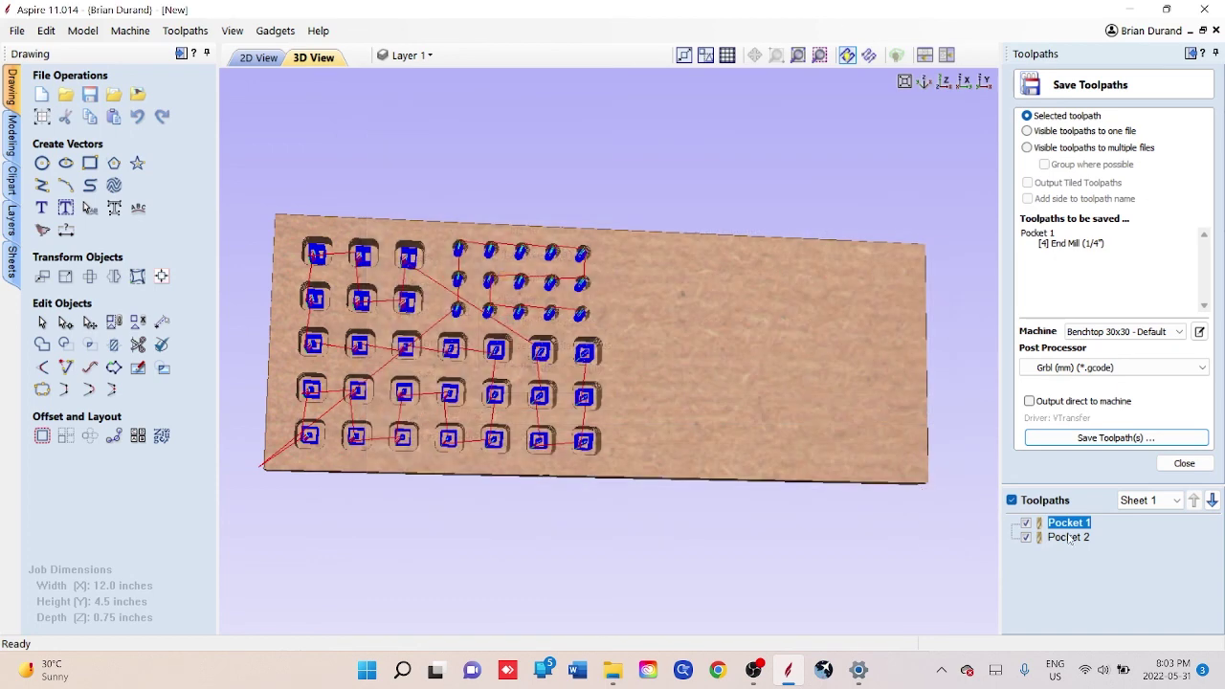
left_click(1069, 537)
left_click(1184, 463)
left_click(1137, 300)
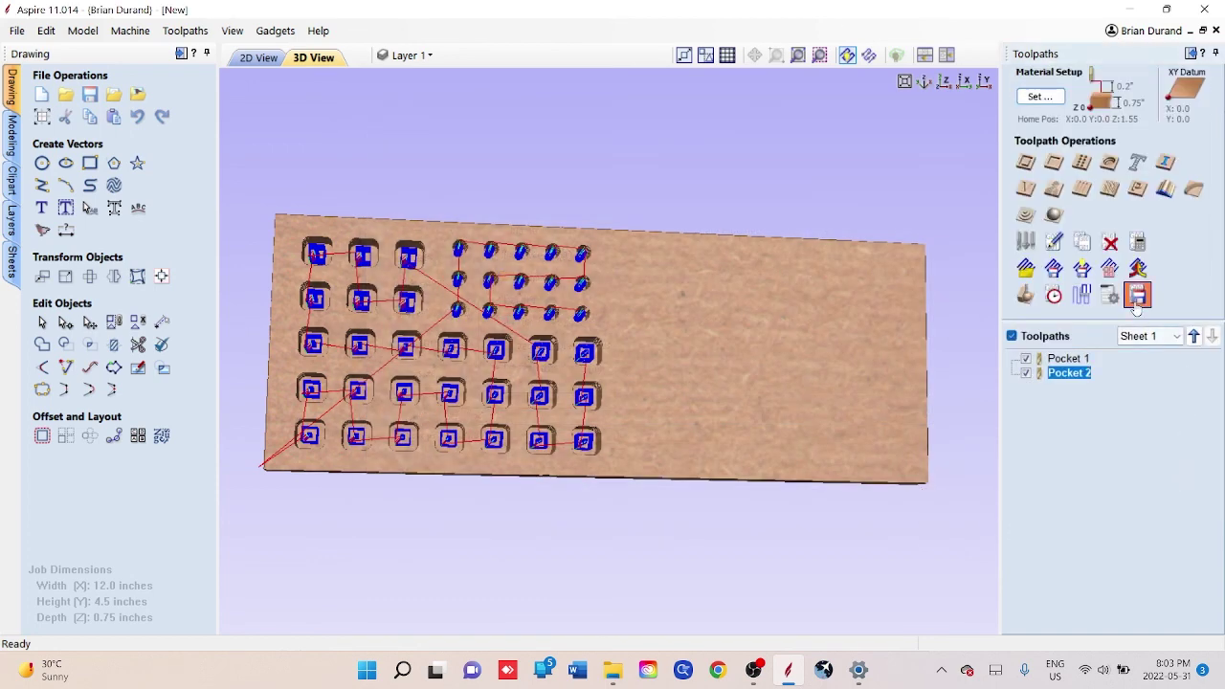
left_click(1184, 463)
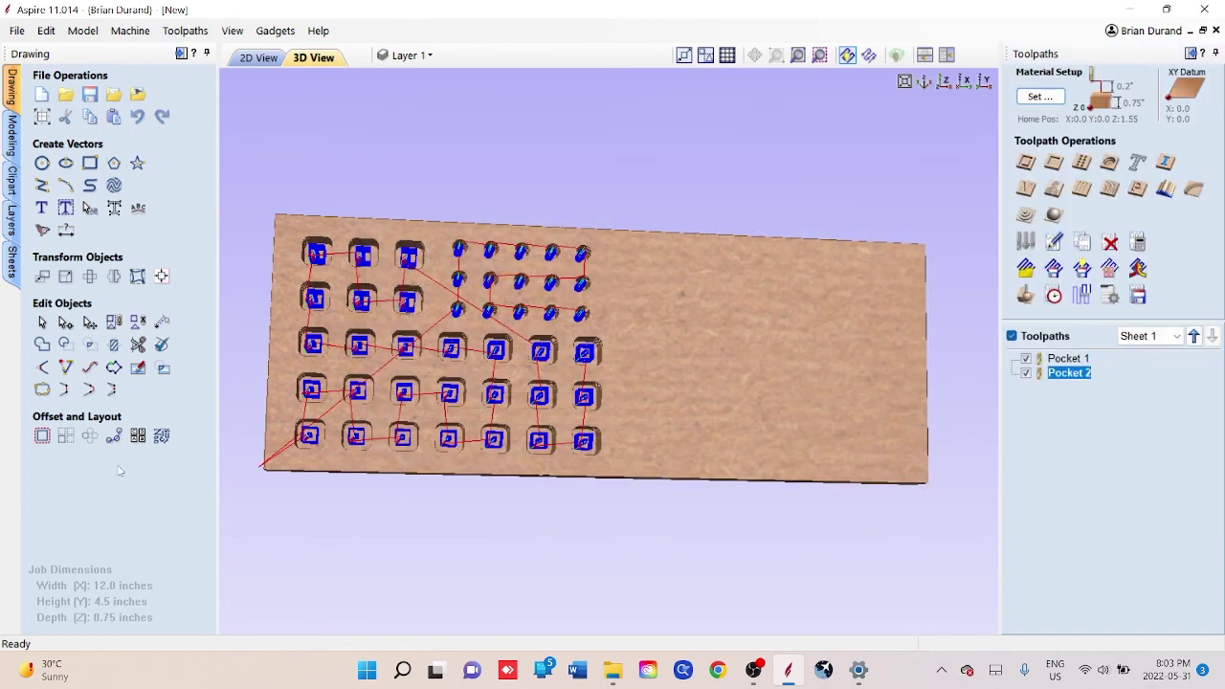